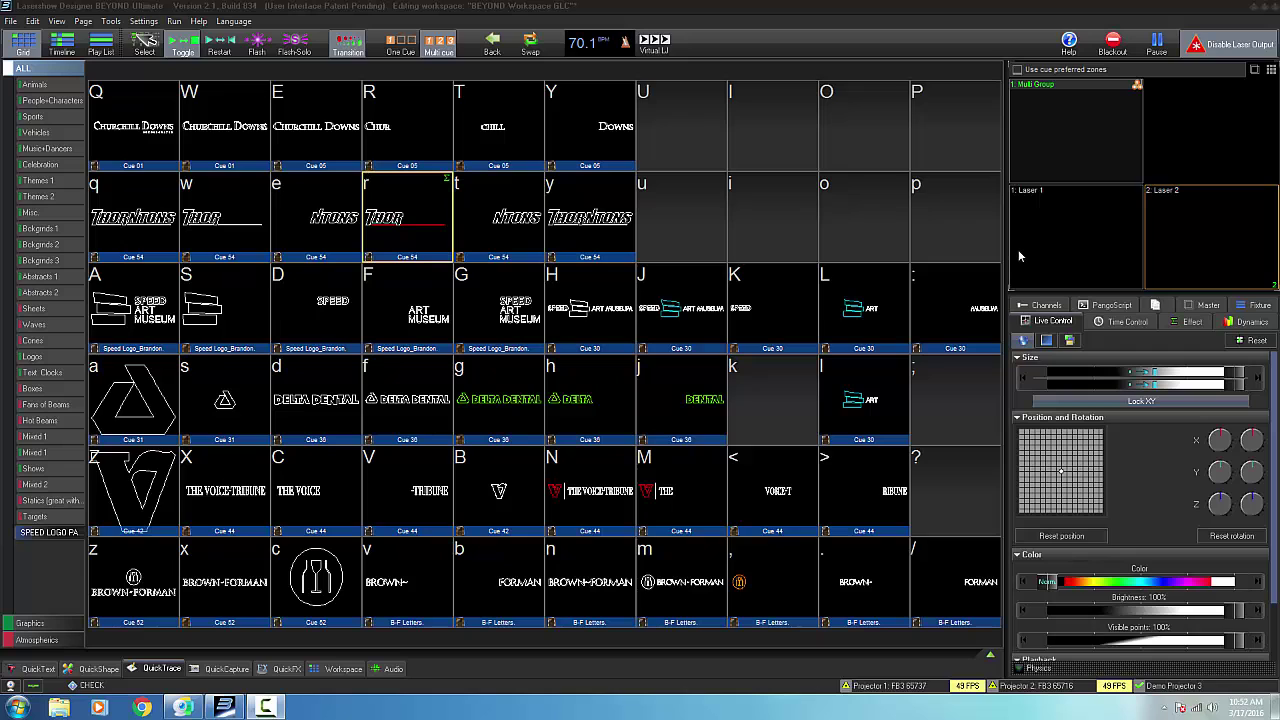
# - In QuickCapture, play cue r (THOR) and cue t (NTONS) together
pyautogui.click(212, 670)
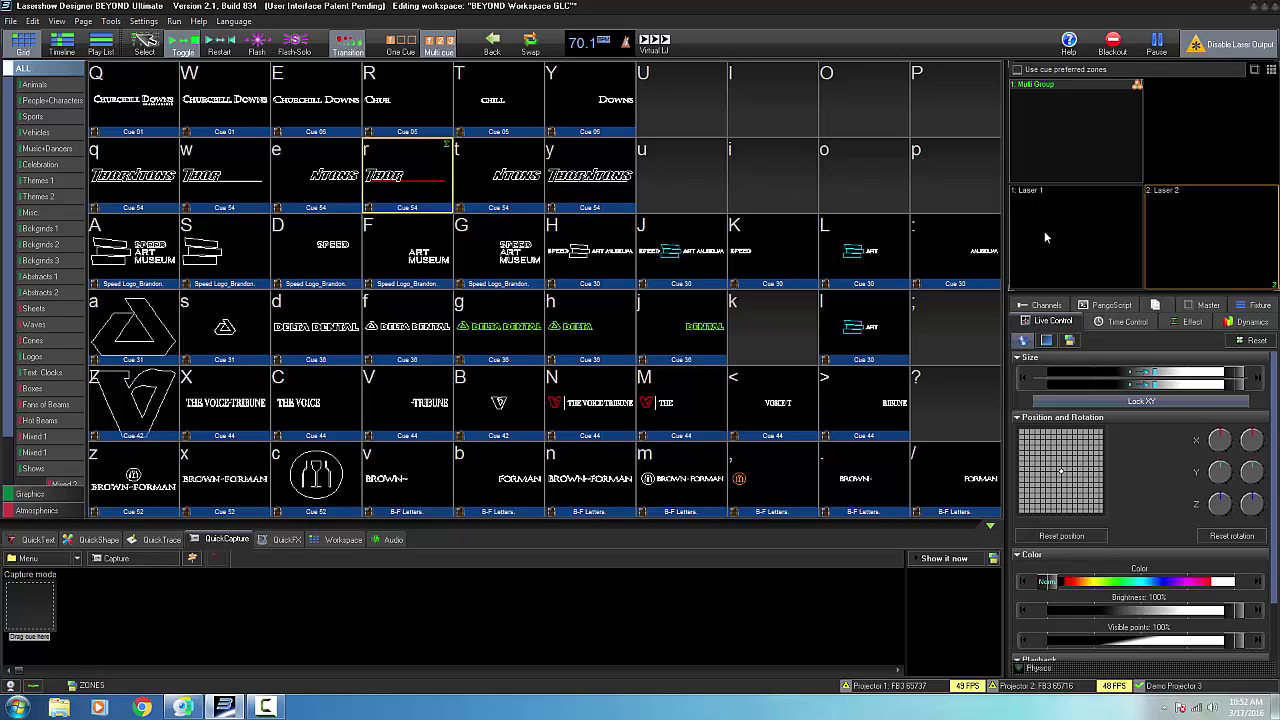
pyautogui.click(410, 178)
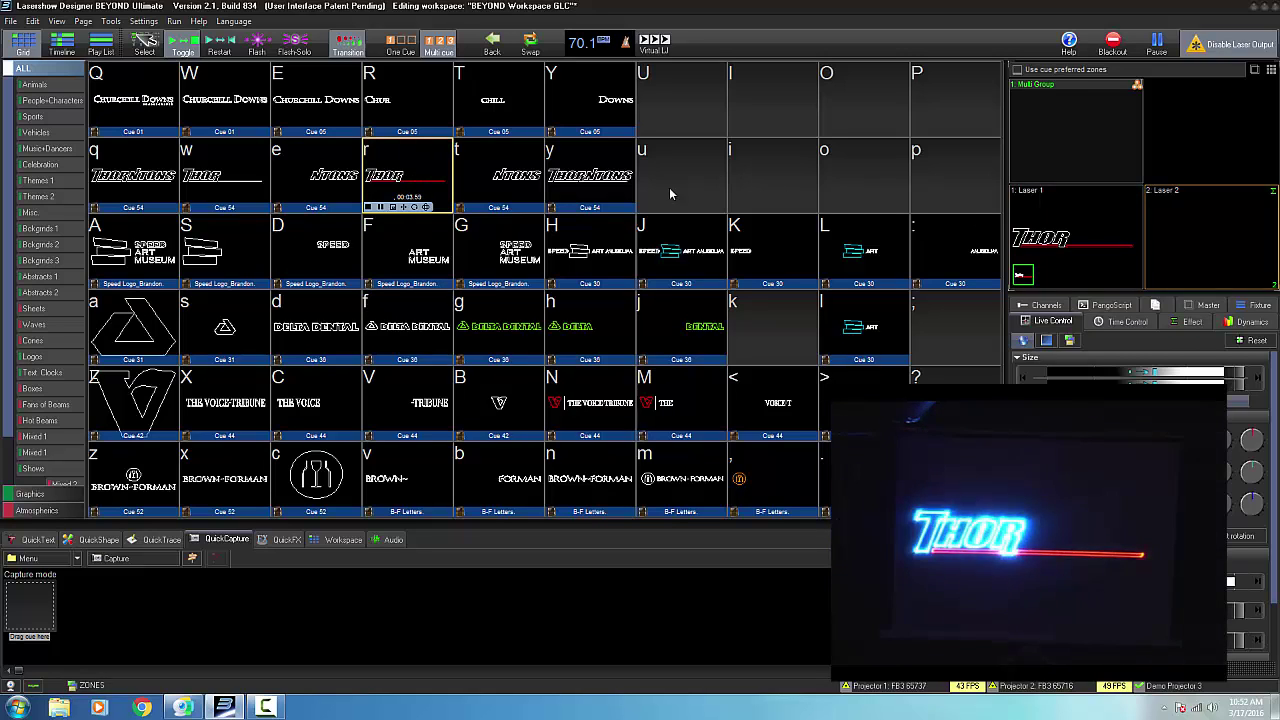
pyautogui.click(500, 176)
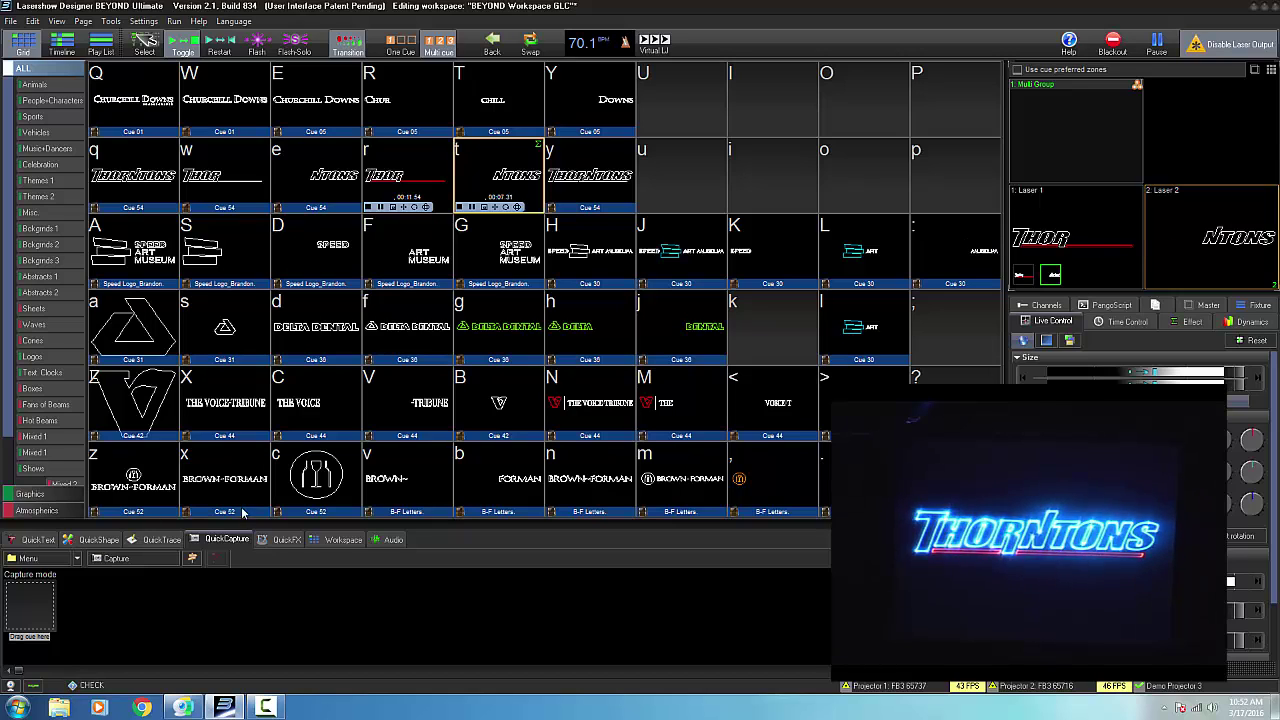
# - Capture the two playing halves with New - Capture and drop the result into empty cell p
pyautogui.click(76, 562)
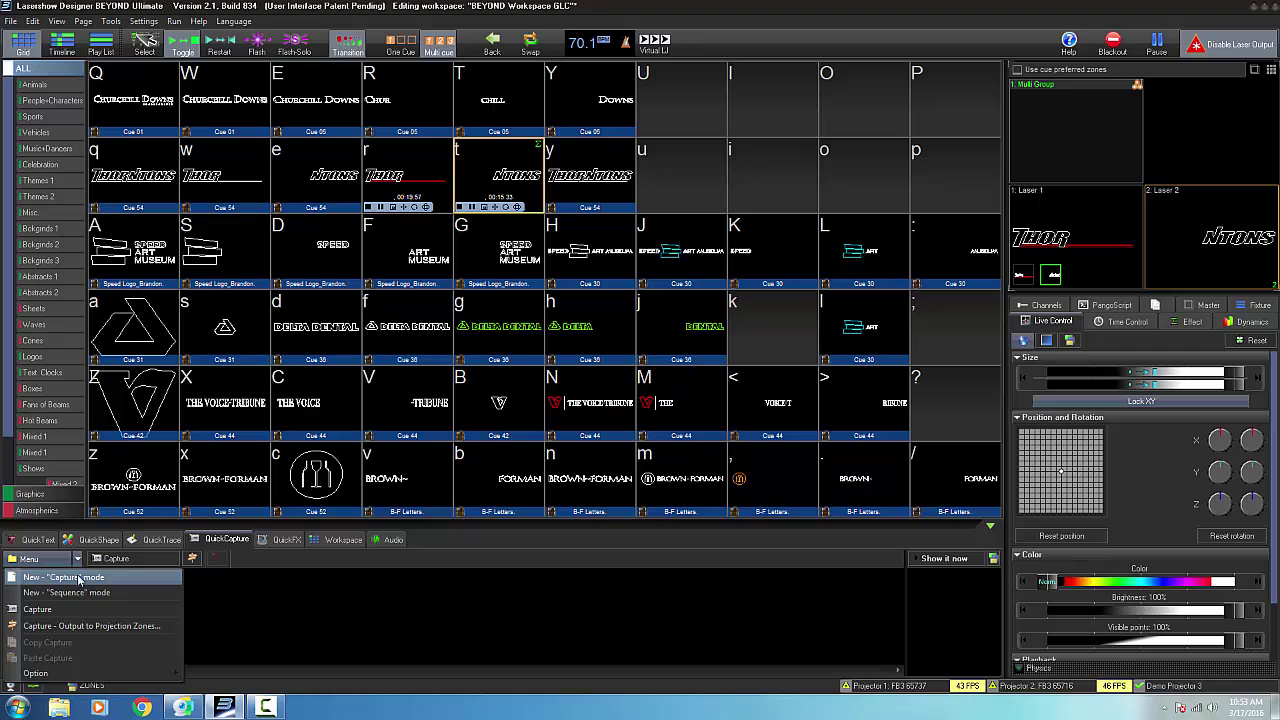
pyautogui.click(73, 578)
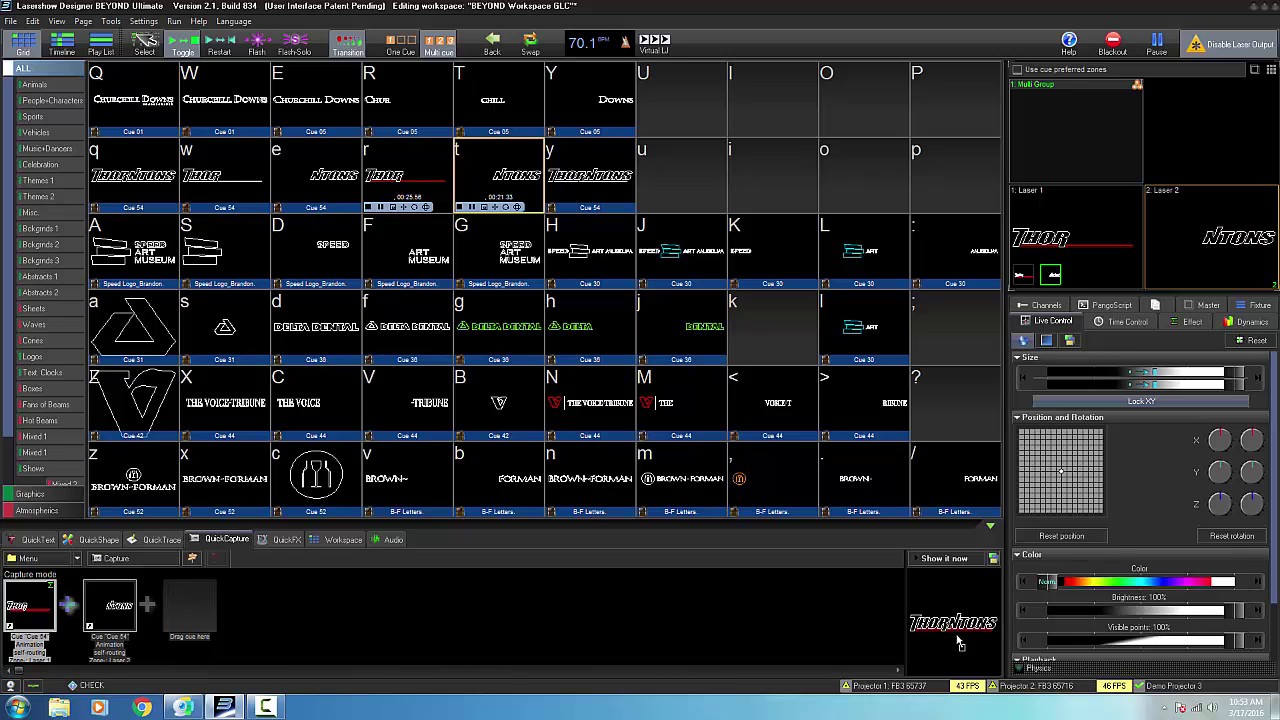
pyautogui.moveTo(960, 637); pyautogui.dragTo(958, 176)
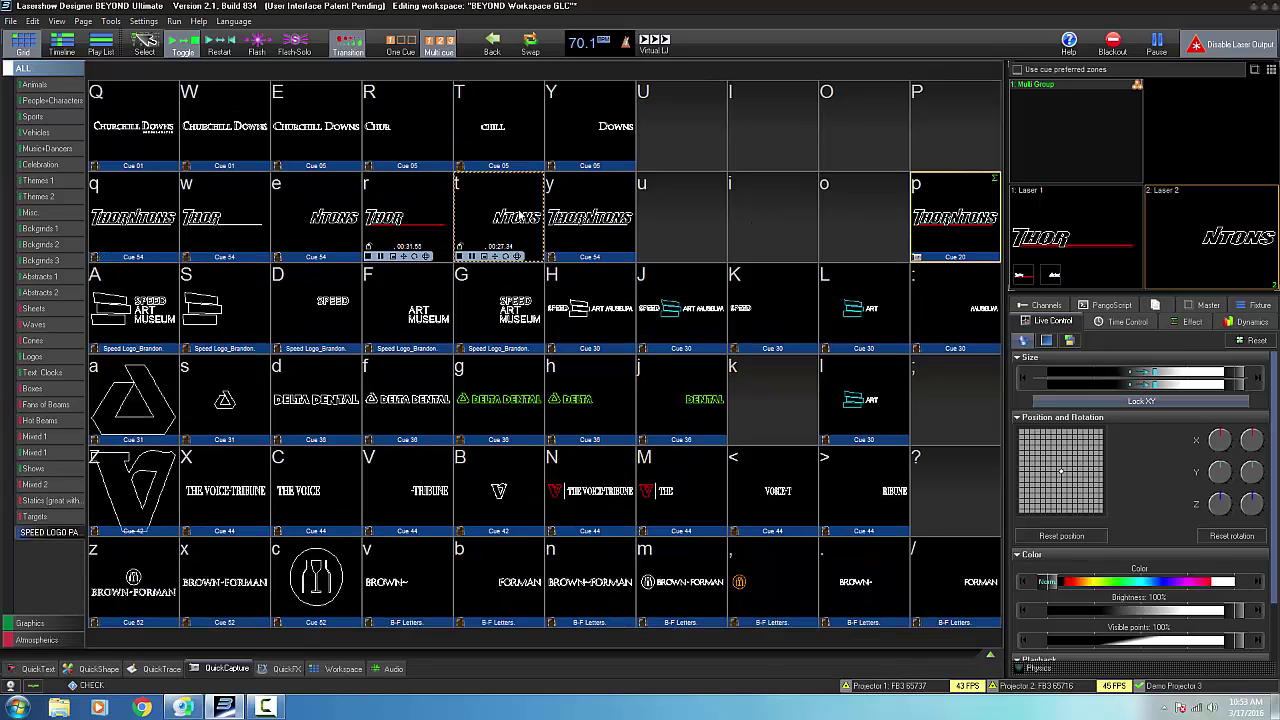
# - Stop cues t and r, then play and stop cell p's THORNTONS cue as a test
pyautogui.press('t')
pyautogui.press('r')
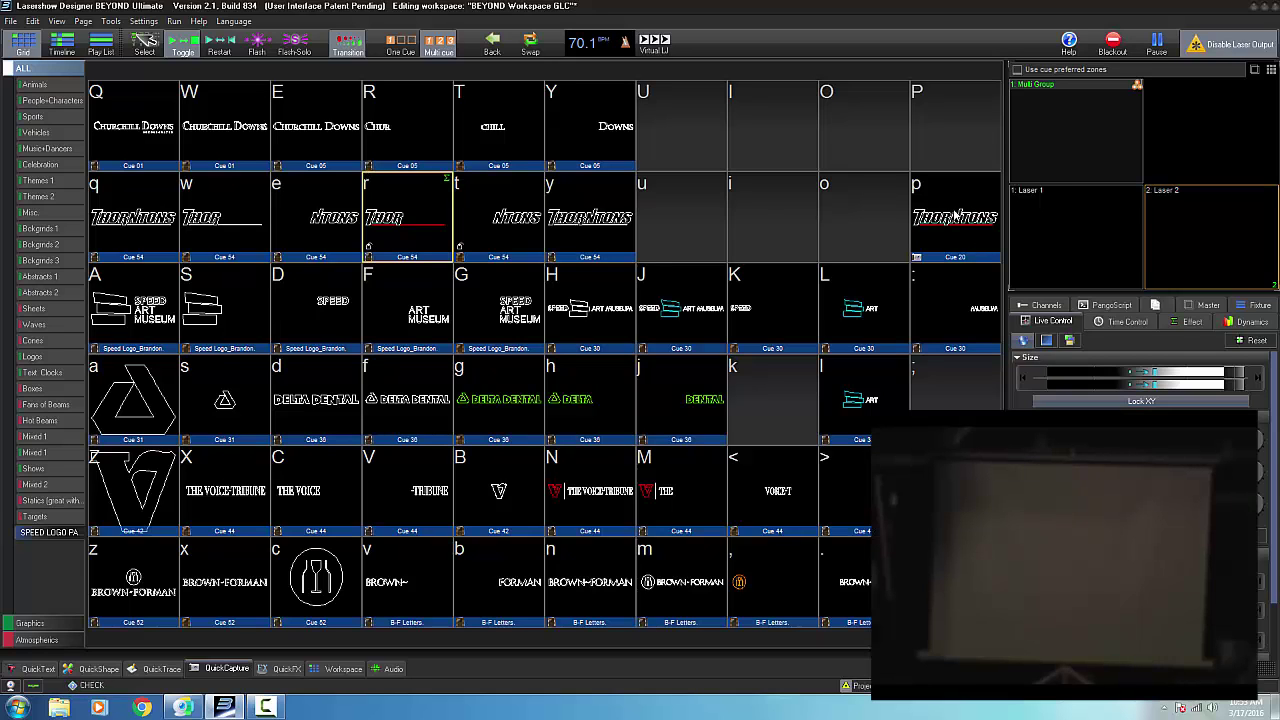
pyautogui.click(955, 215)
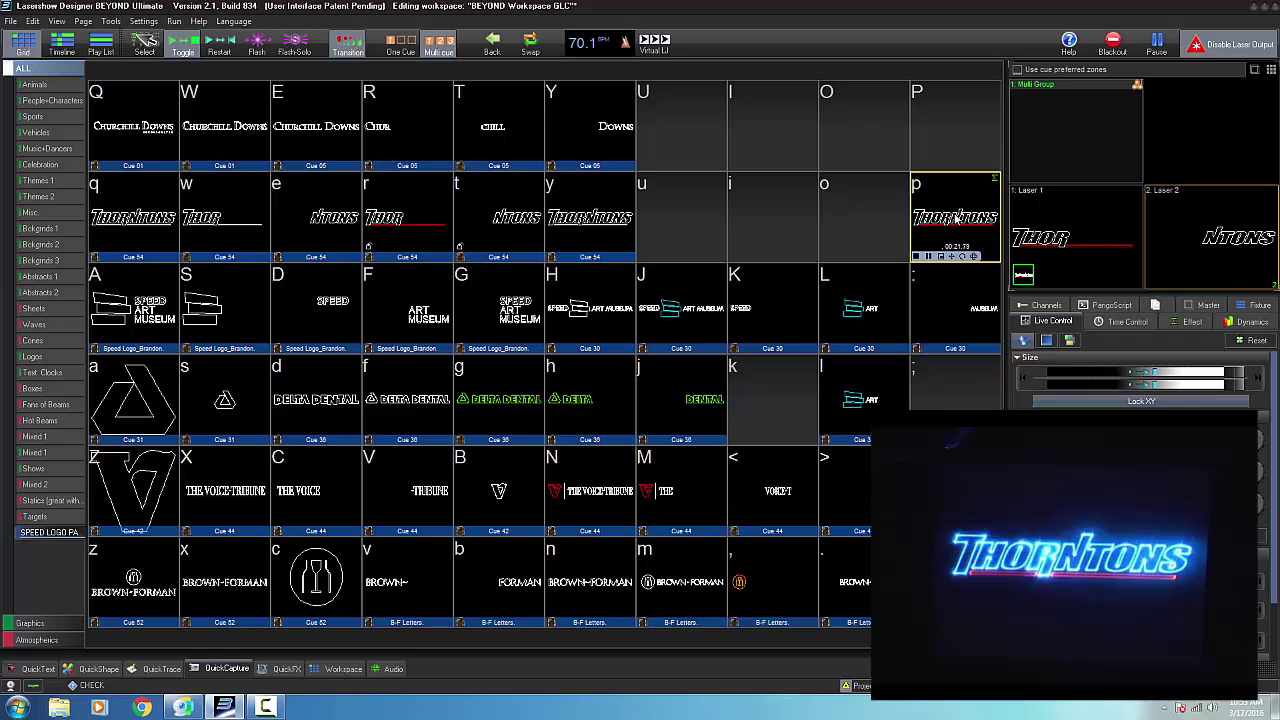
pyautogui.click(955, 217)
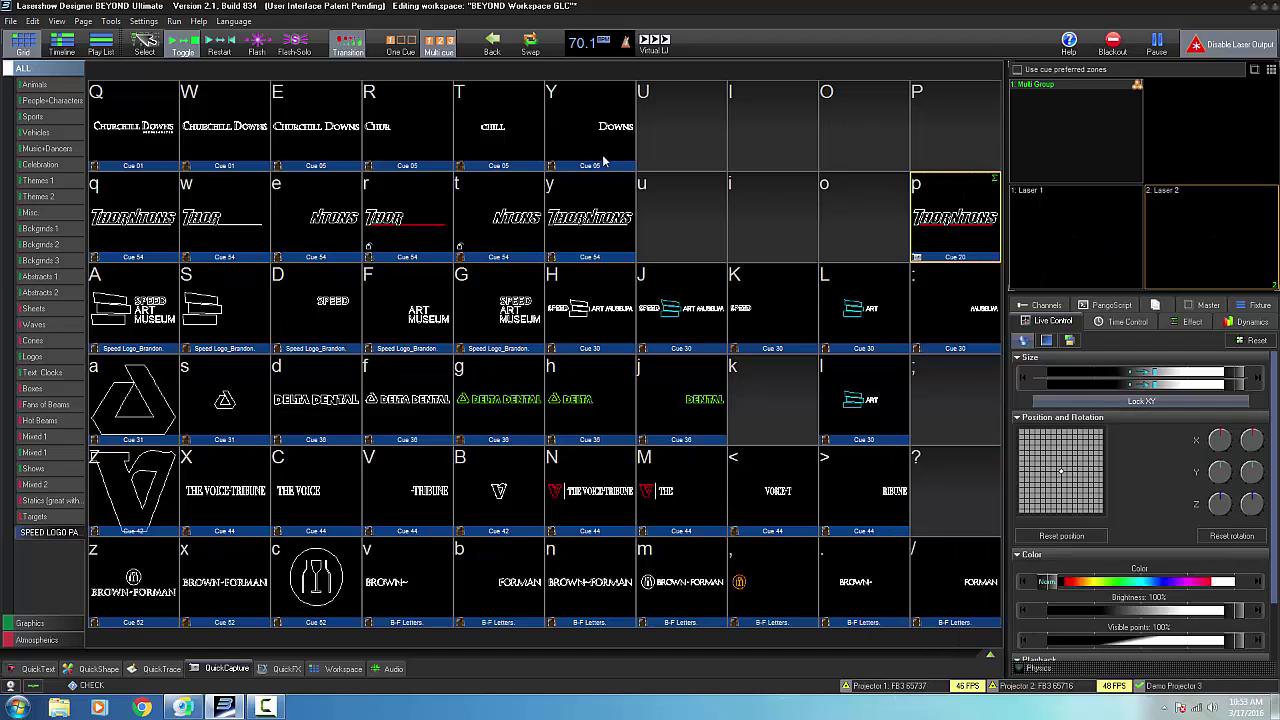
# - Show the Workspace SPEED LOGO cue page and switch to the Timeline view
pyautogui.click(343, 669)
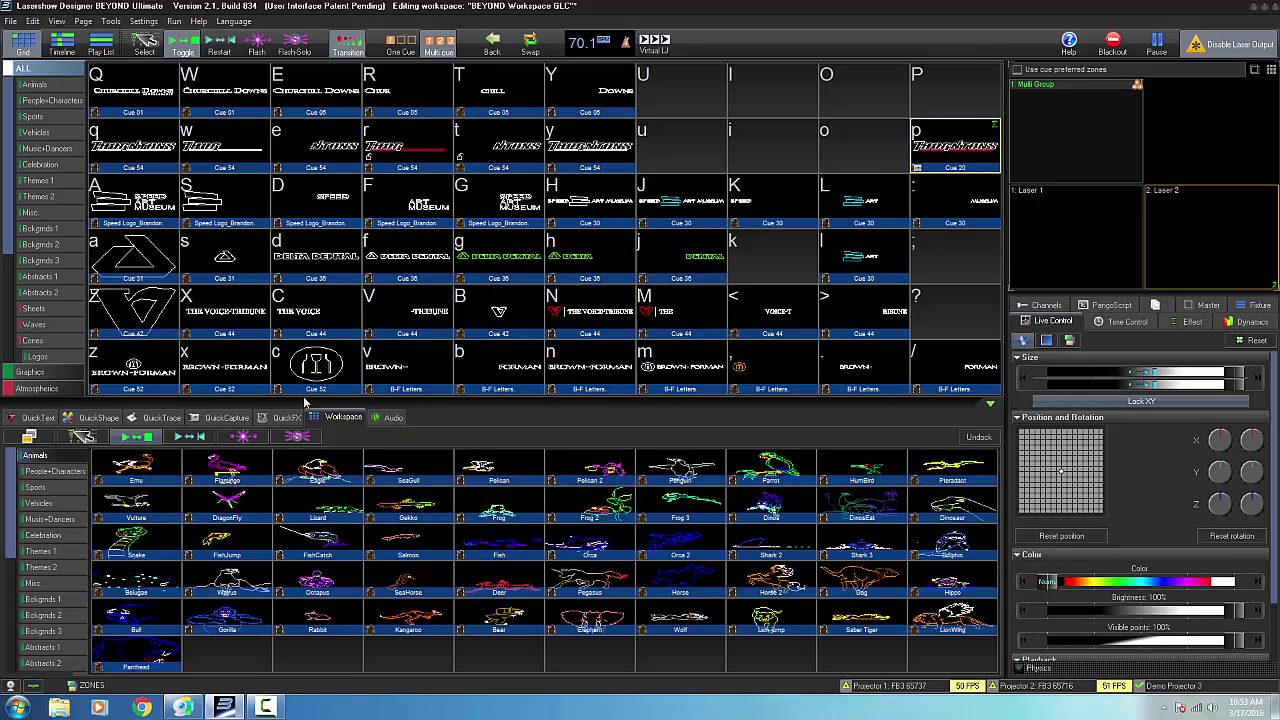
pyautogui.scroll(-5, 45, 560)
pyautogui.click(53, 666)
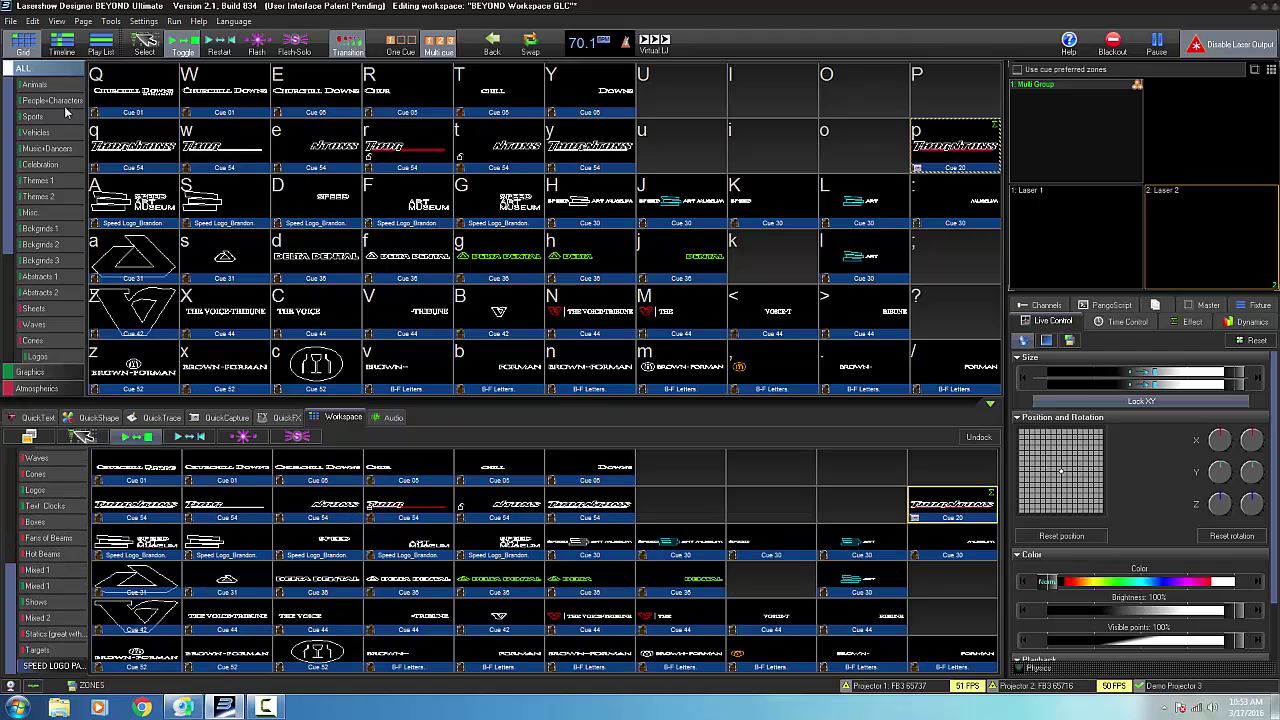
pyautogui.click(62, 44)
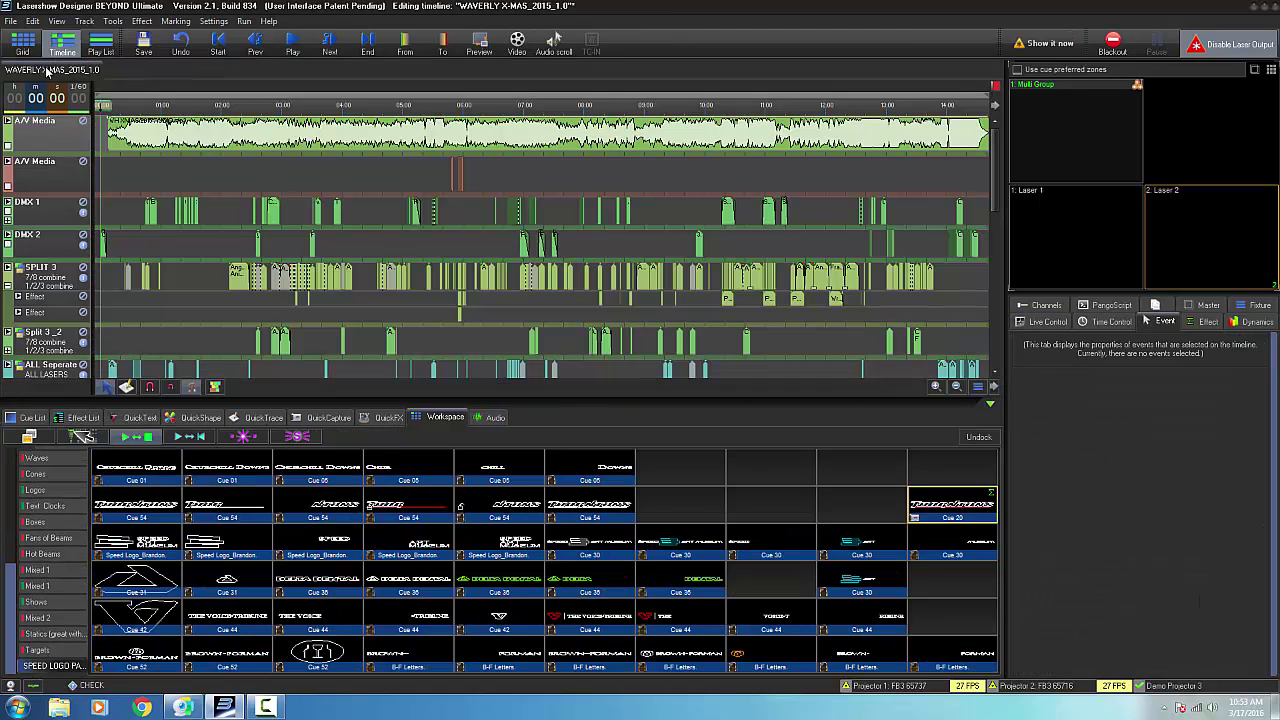
# - Close the WAVERLY X-MAS show with File > Close Show and confirm
pyautogui.click(10, 21)
pyautogui.click(58, 323)
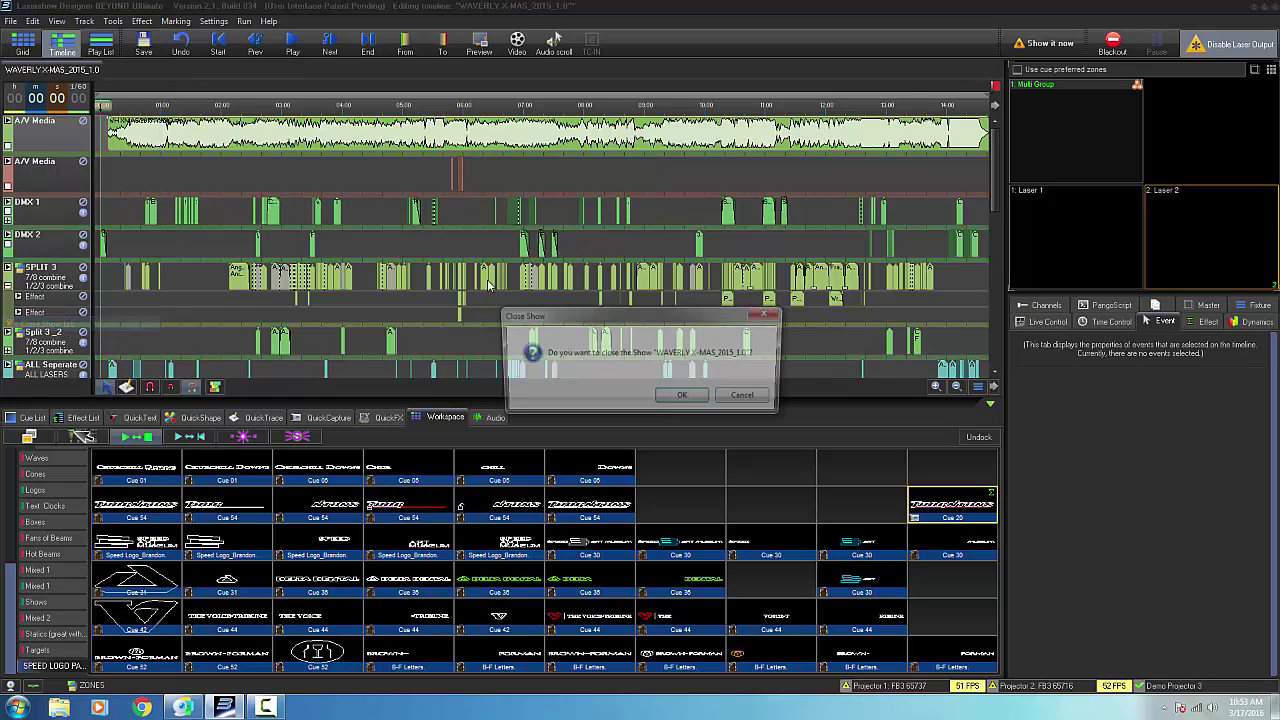
pyautogui.click(676, 395)
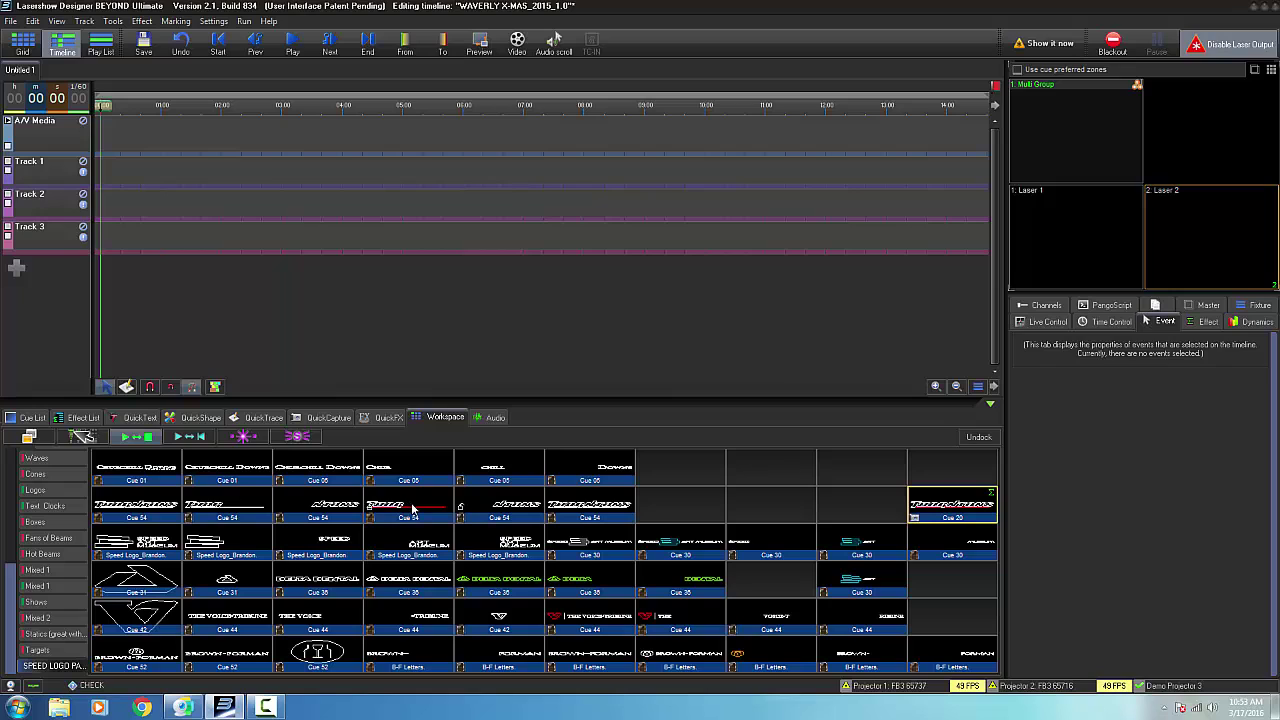
# - Delete the combined THORNTONS cue from cell p
pyautogui.rightClick(952, 508)
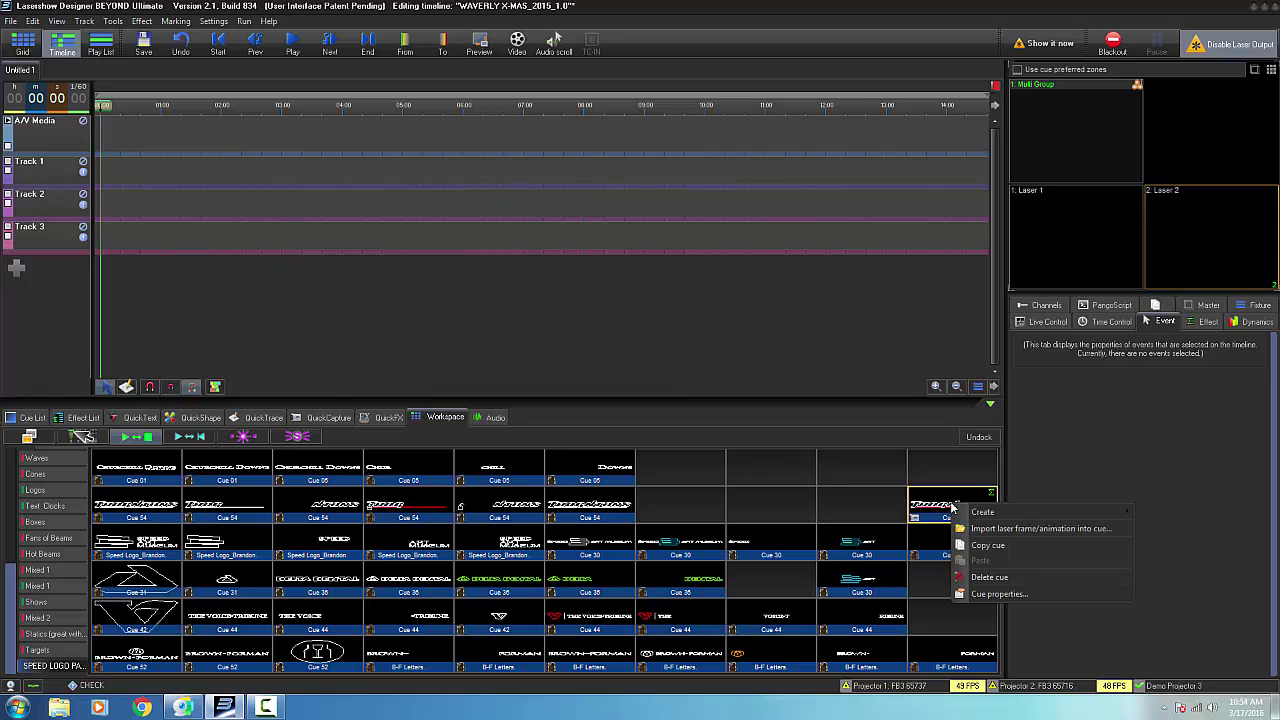
pyautogui.click(988, 578)
pyautogui.click(633, 385)
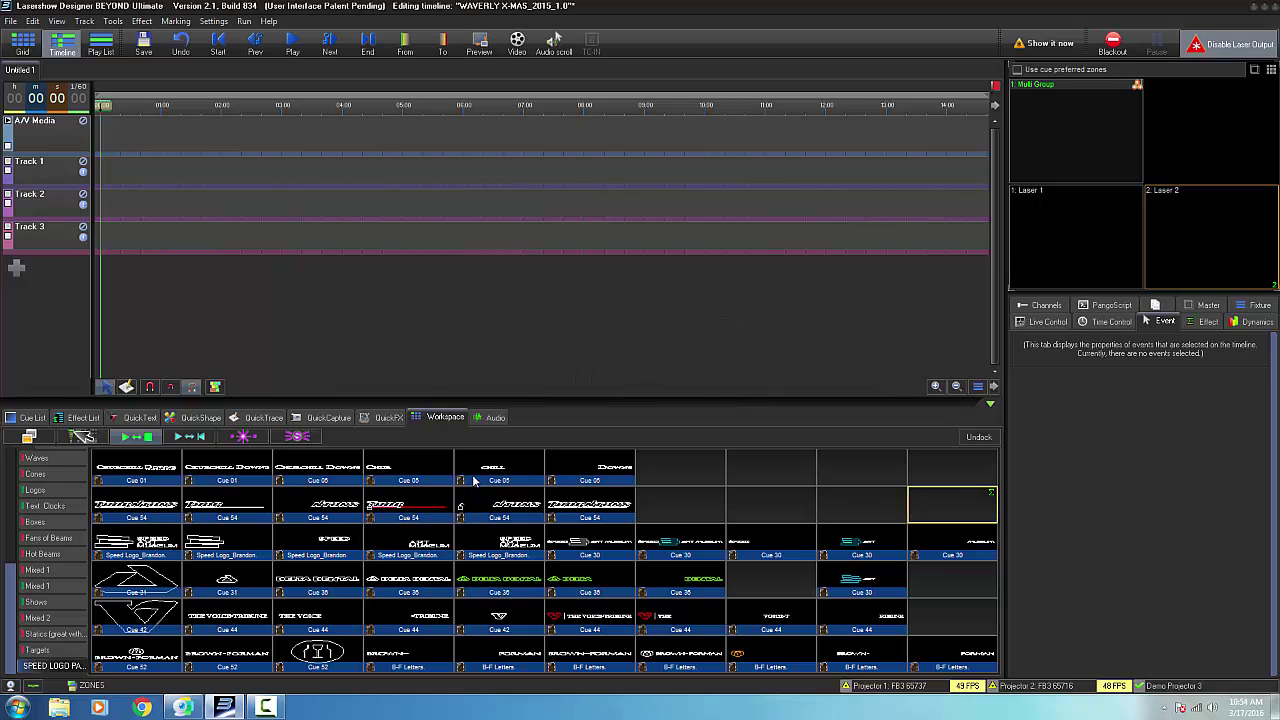
# - Place the THOR cue on Track 1 and NTONS on Track 2, both starting at 0:00
pyautogui.click(422, 505)
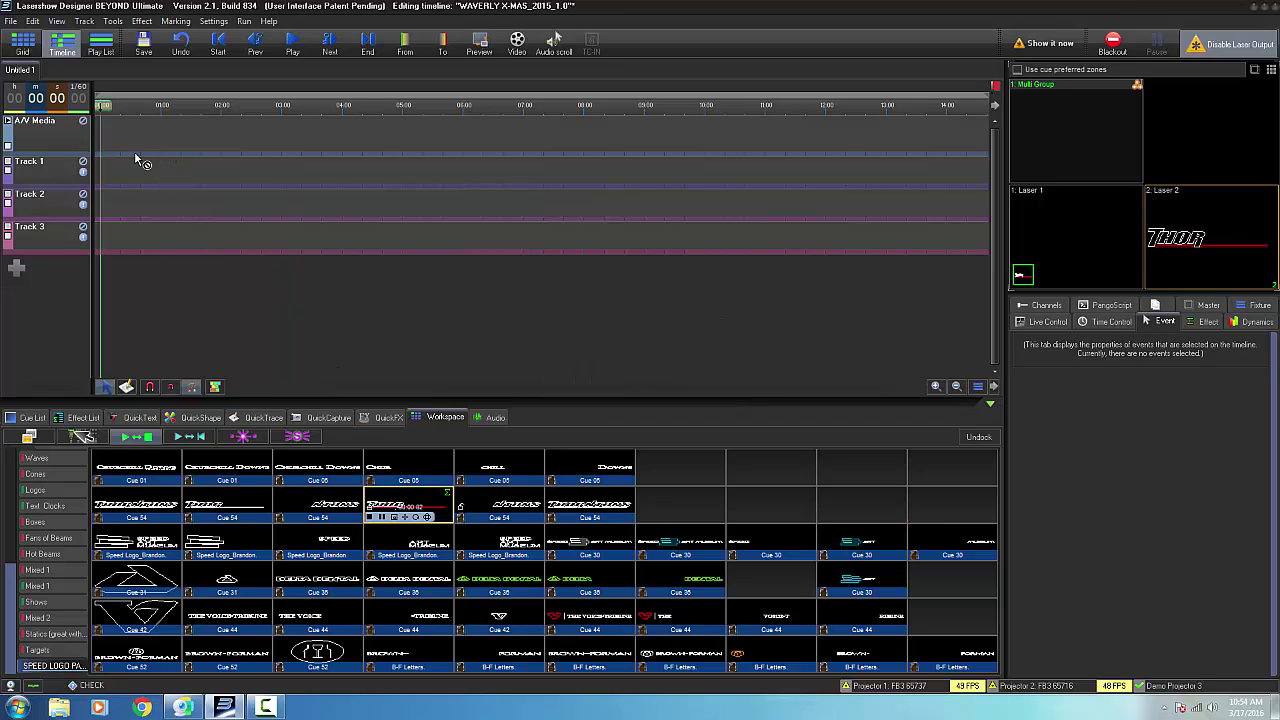
pyautogui.moveTo(135, 154); pyautogui.dragTo(102, 172)
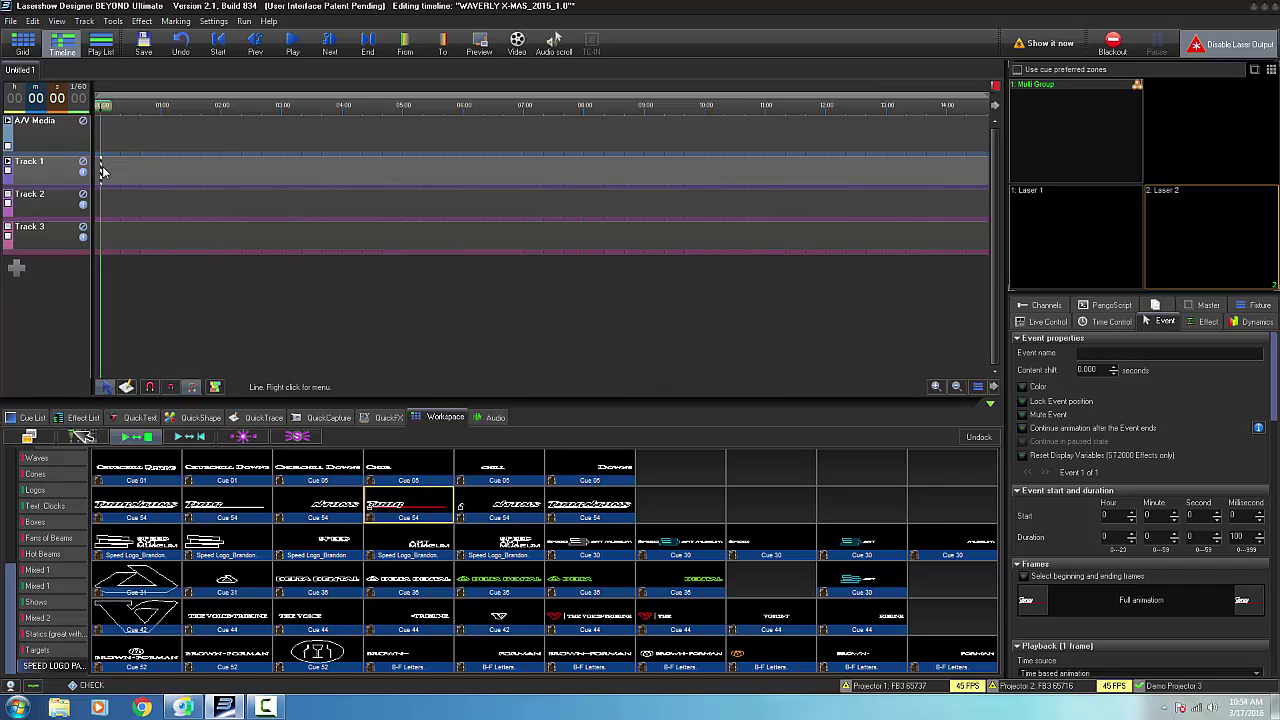
pyautogui.click(134, 171)
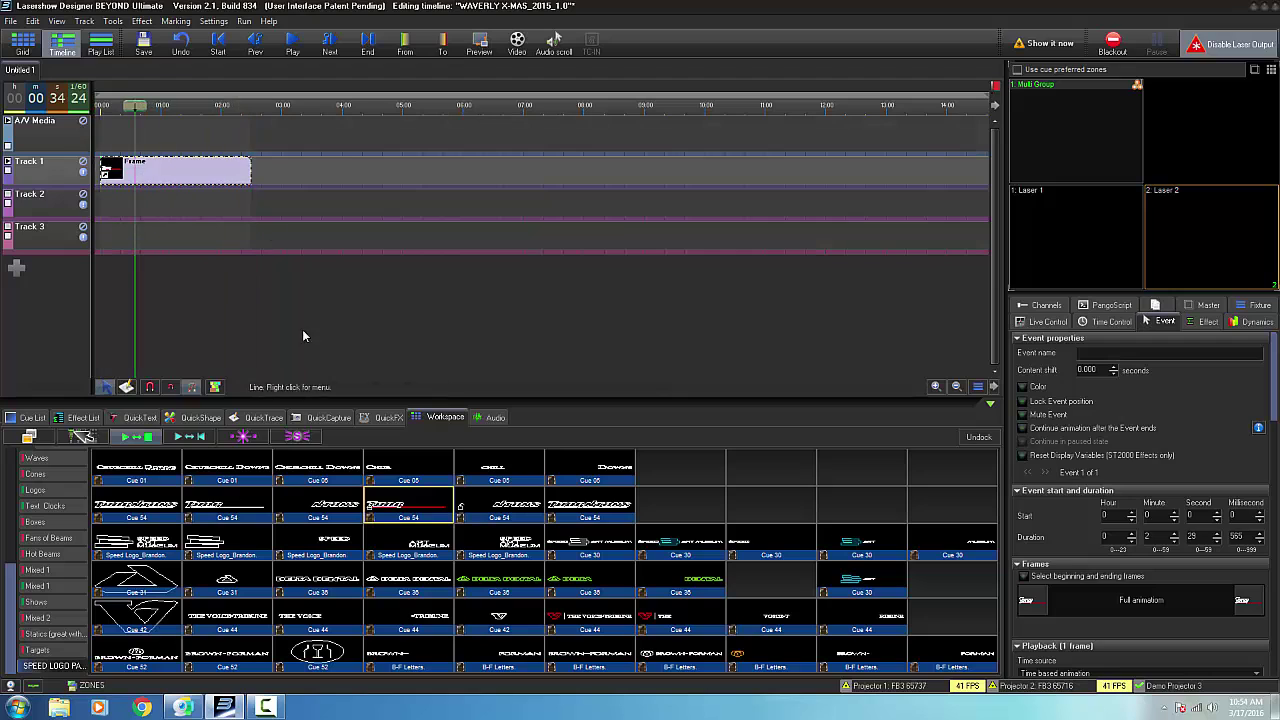
pyautogui.click(518, 510)
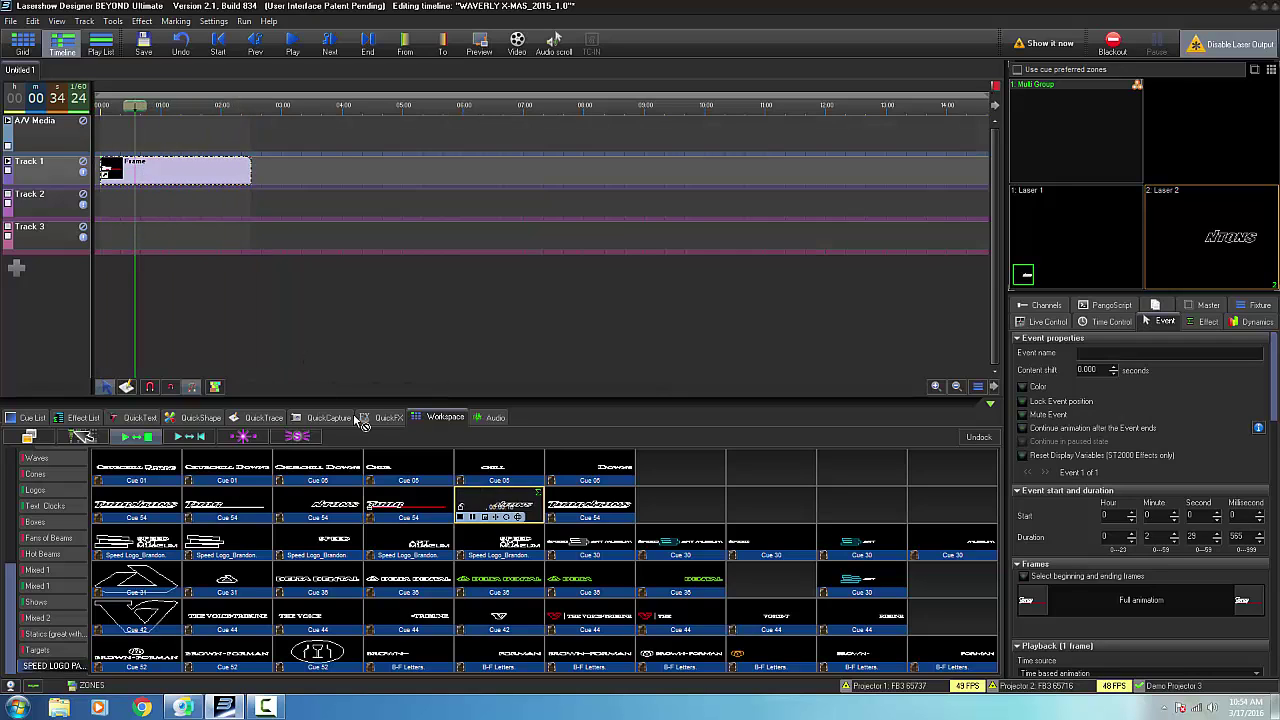
pyautogui.moveTo(362, 422); pyautogui.dragTo(251, 205)
pyautogui.click(255, 205)
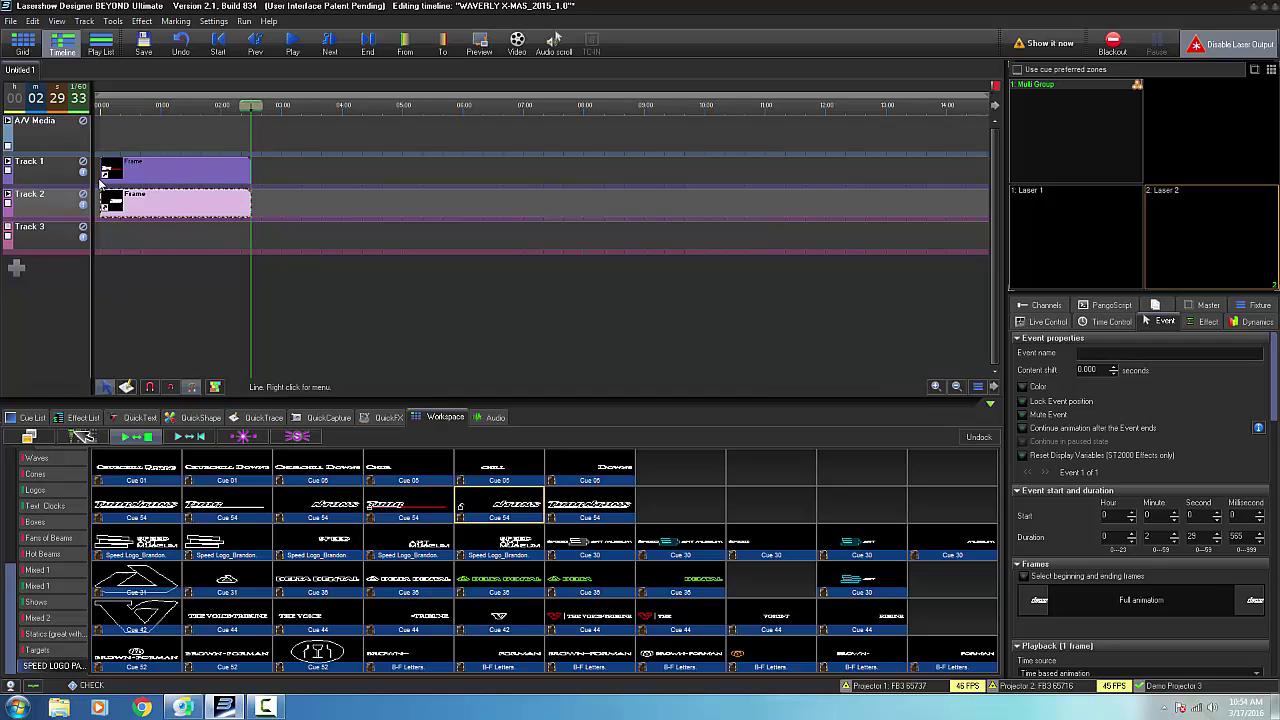
# - Route Track 1 to Laser 1 in its Projection Zones properties
pyautogui.rightClick(47, 177)
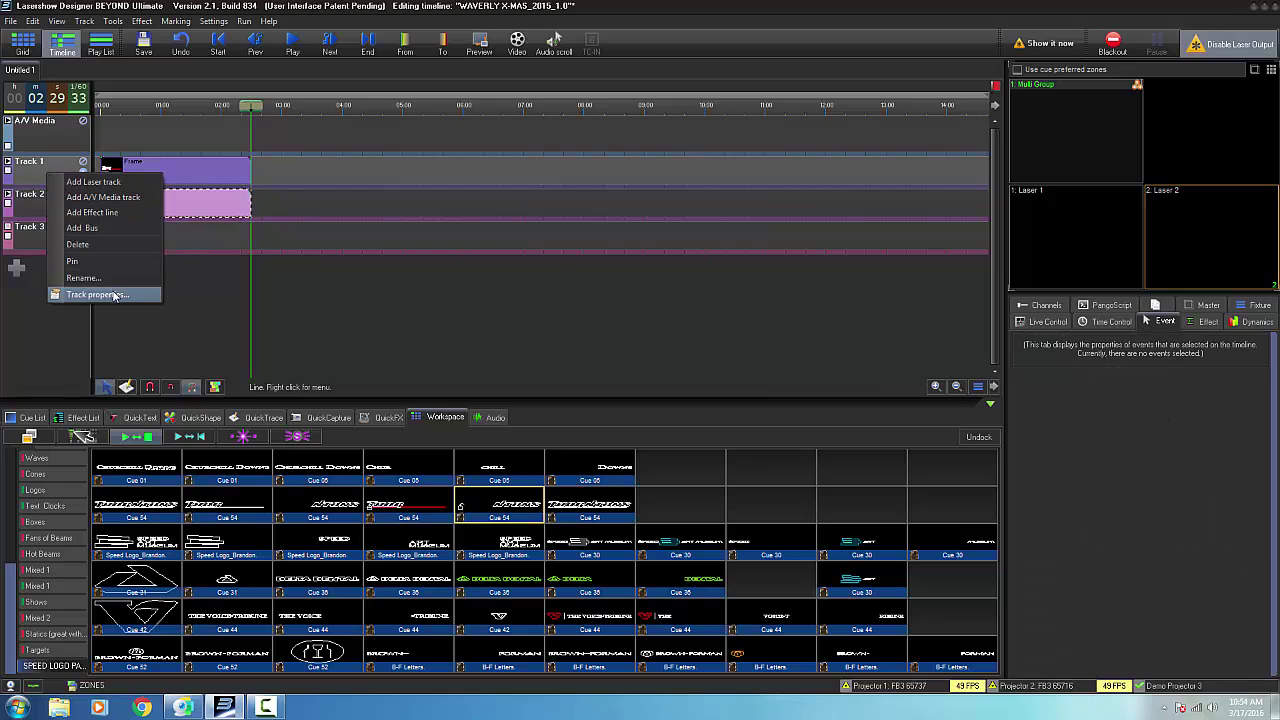
pyautogui.click(158, 296)
pyautogui.click(579, 231)
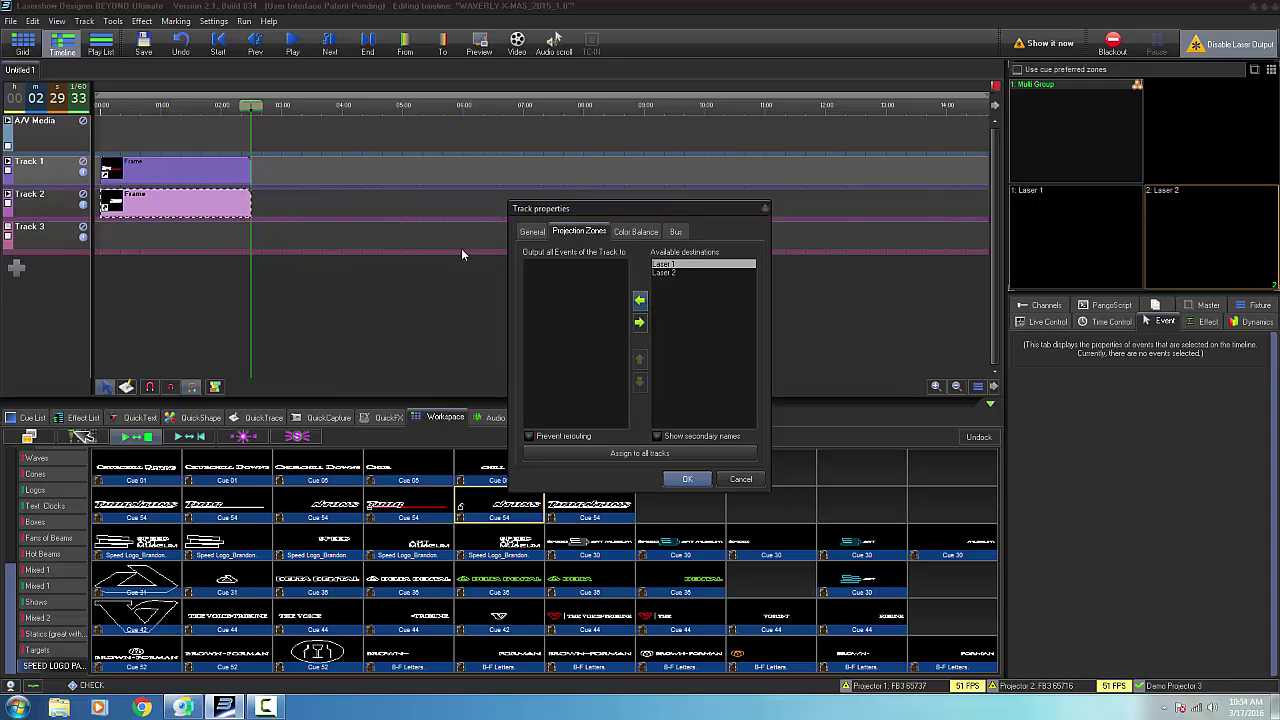
pyautogui.click(640, 300)
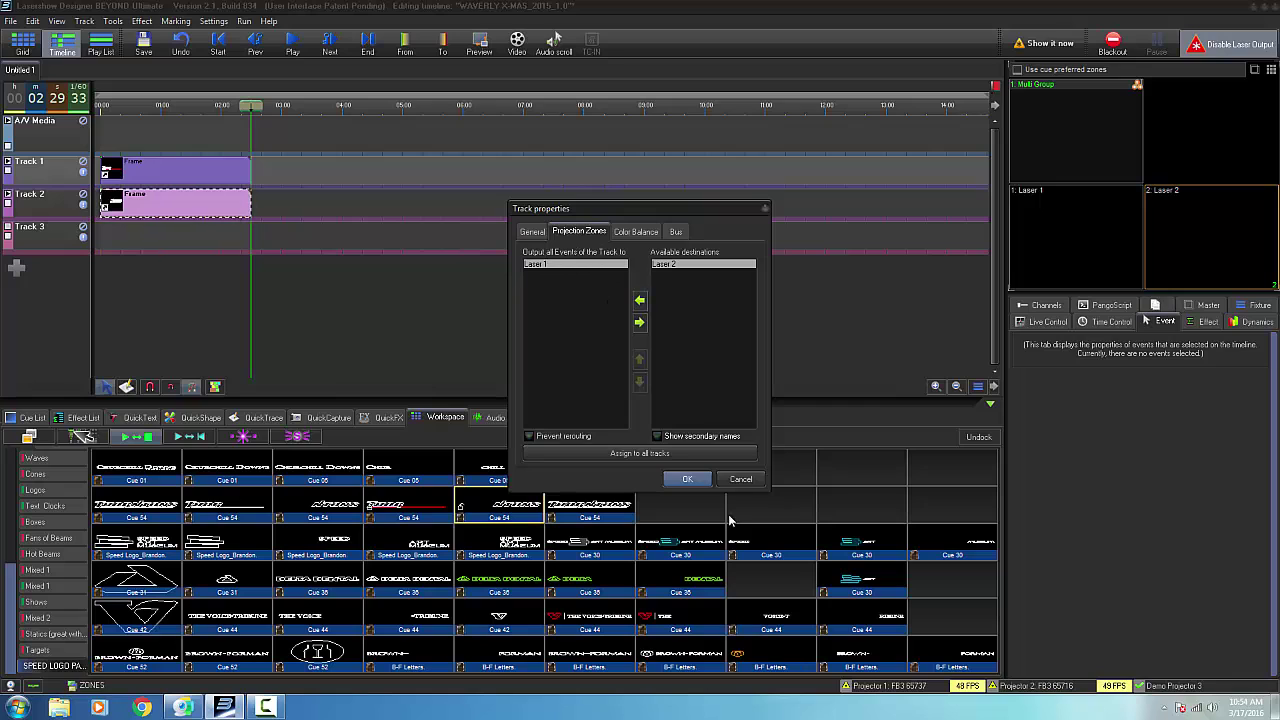
pyautogui.click(687, 479)
# - Route Track 2 to Laser 2 in its Projection Zones properties
pyautogui.rightClick(82, 206)
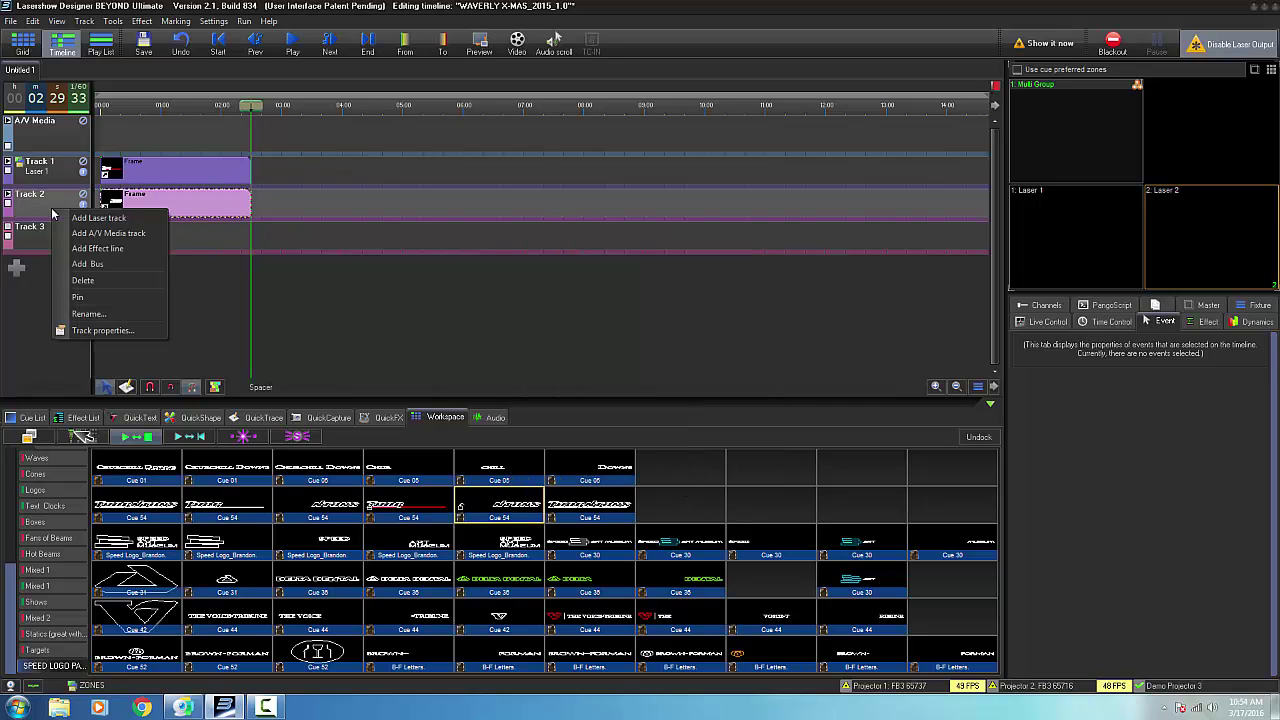
pyautogui.click(100, 330)
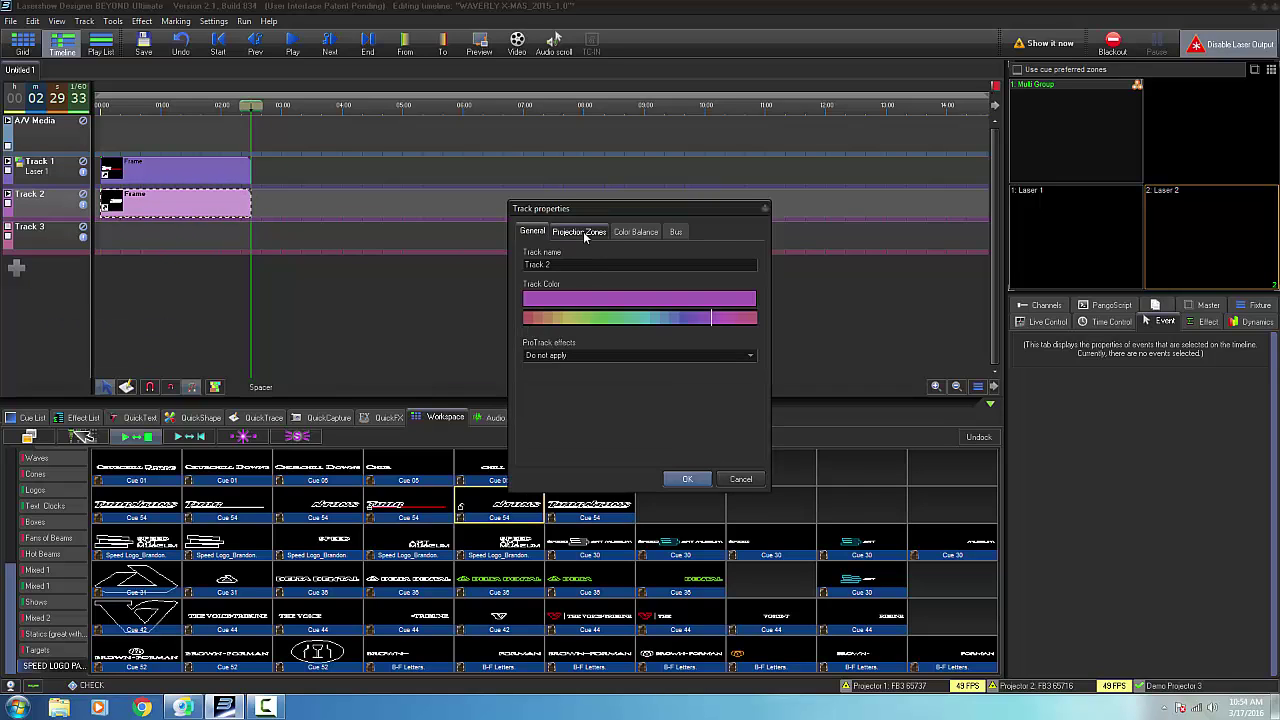
pyautogui.click(585, 231)
pyautogui.click(669, 275)
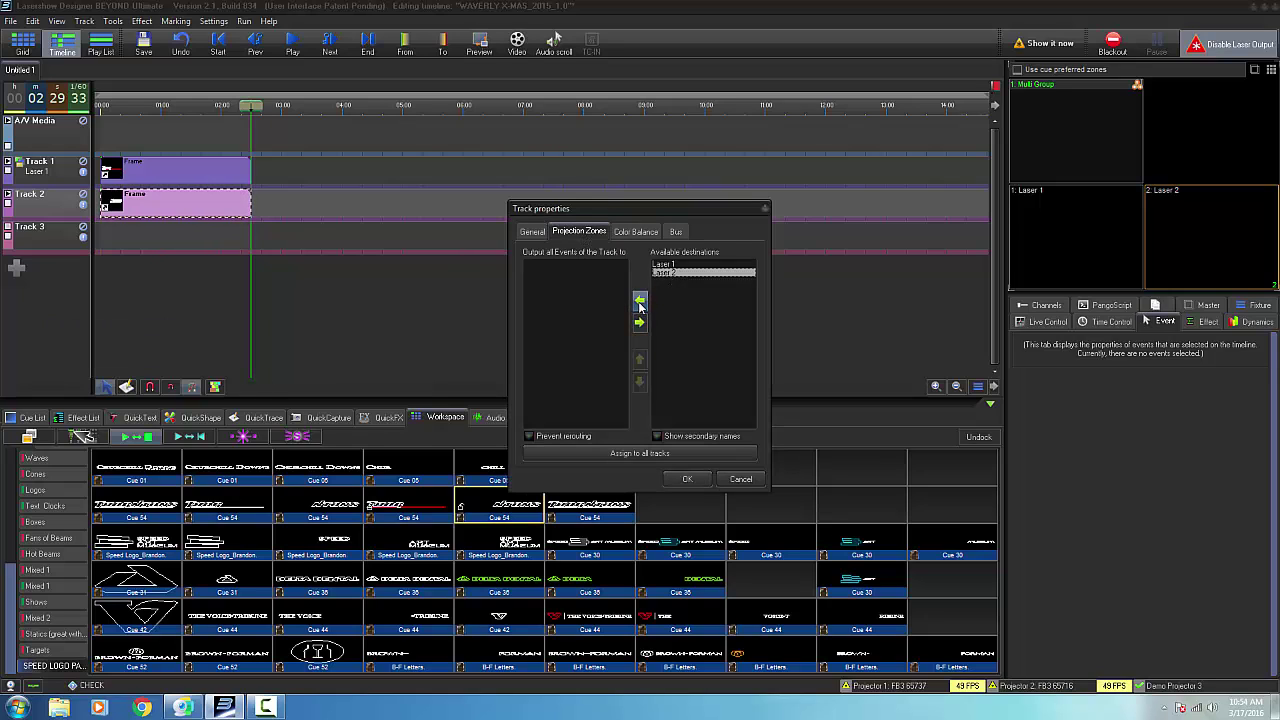
pyautogui.click(639, 300)
pyautogui.click(690, 481)
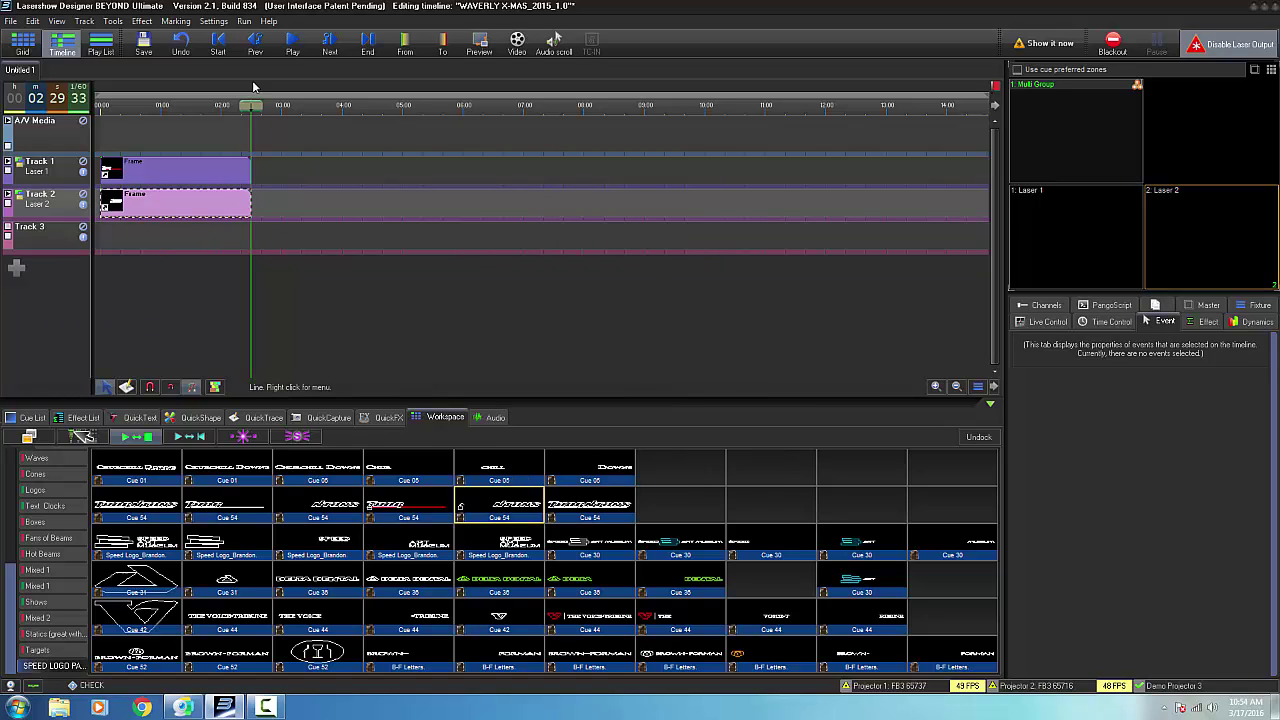
# - Play the timeline from the start to preview both halves, then return the playhead to 0:00
pyautogui.press('Home')
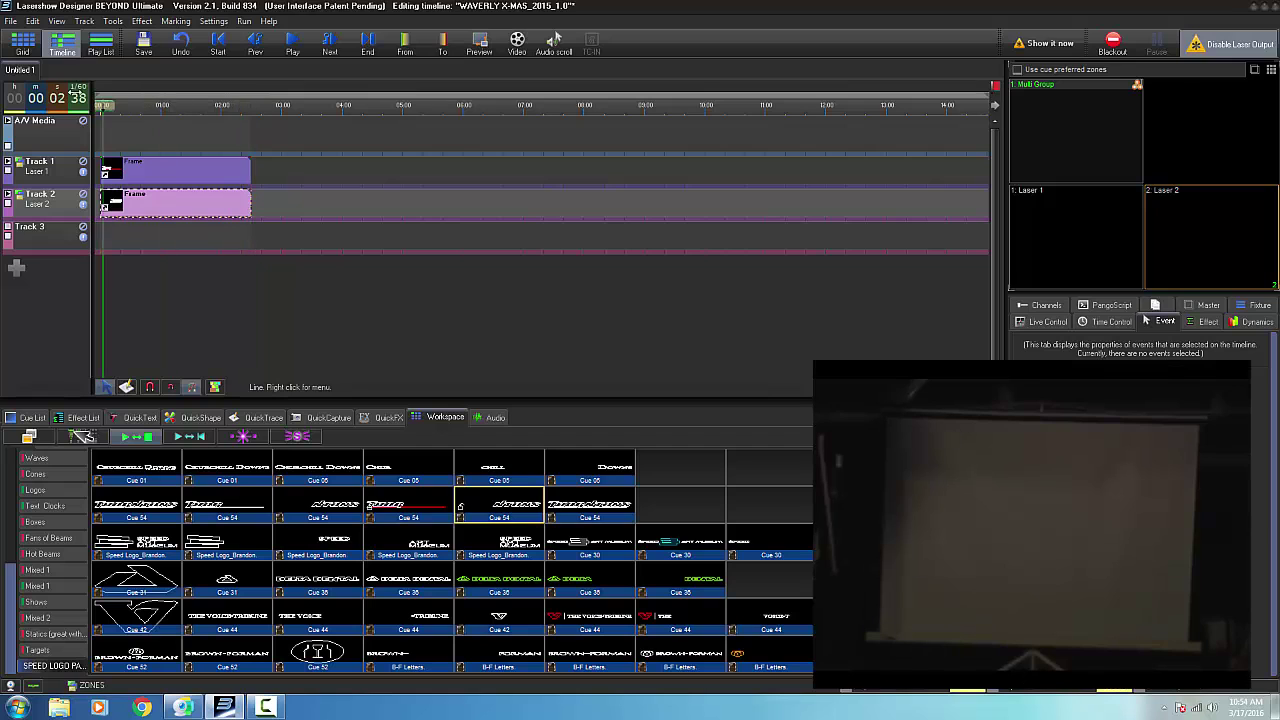
pyautogui.press('F5')
pyautogui.press('space')
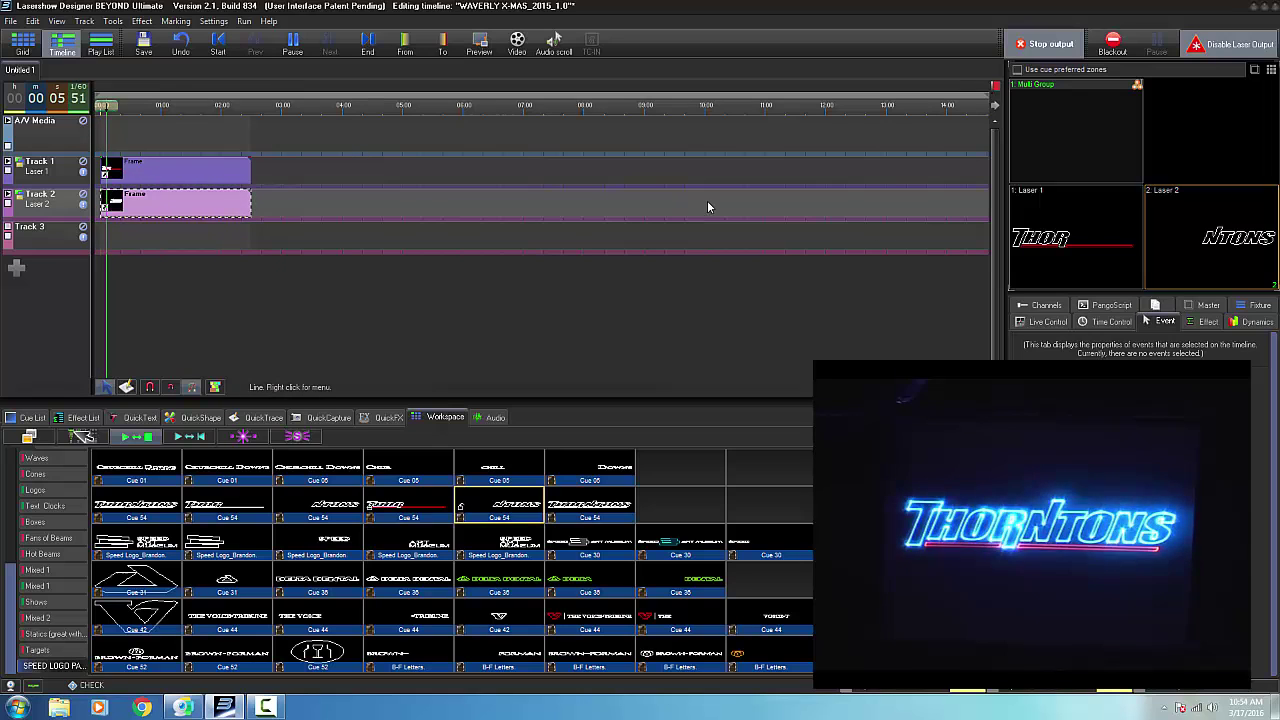
pyautogui.press('space')
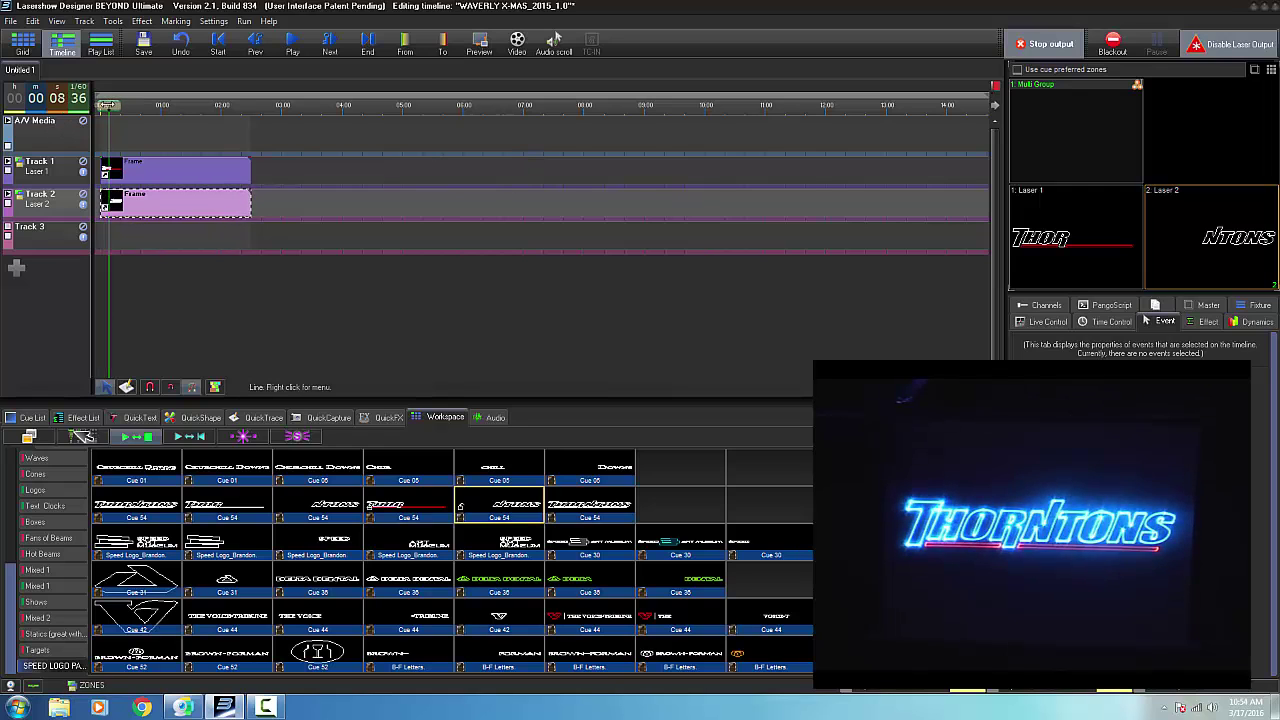
pyautogui.moveTo(108, 104); pyautogui.dragTo(100, 105)
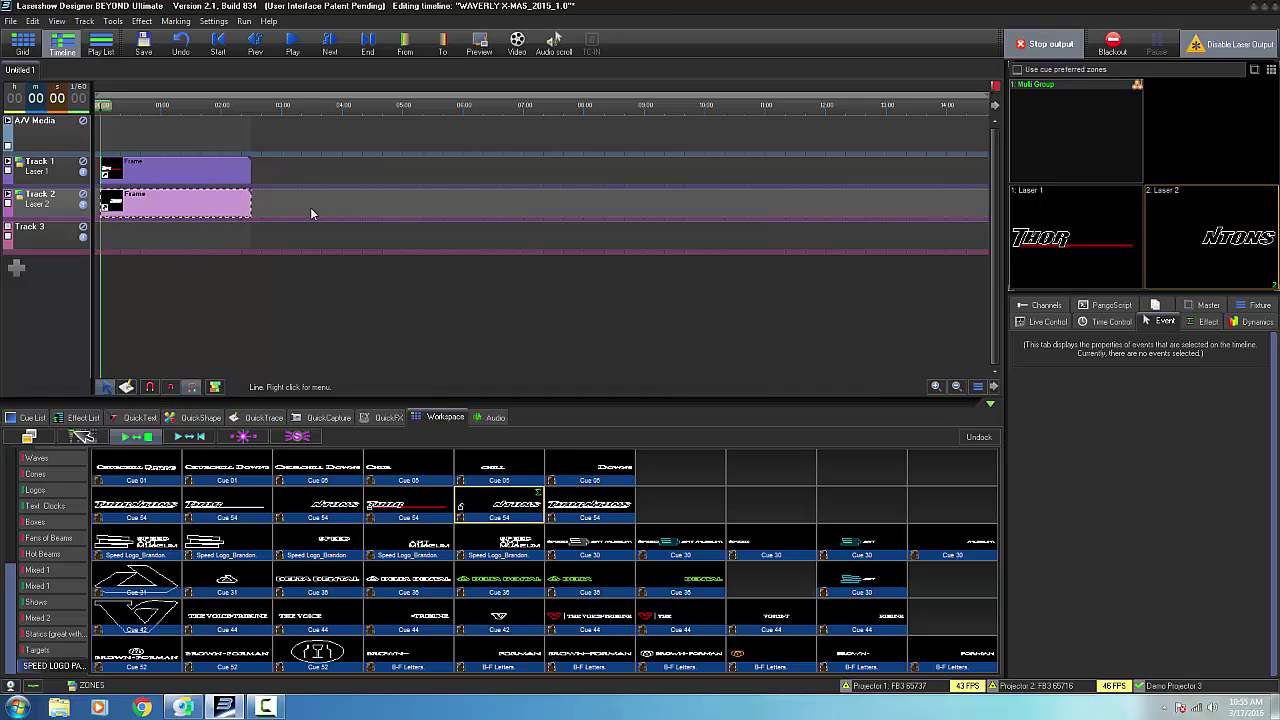
# - Expand Track 1 and Track 2 to reveal their effect rows
pyautogui.click(9, 164)
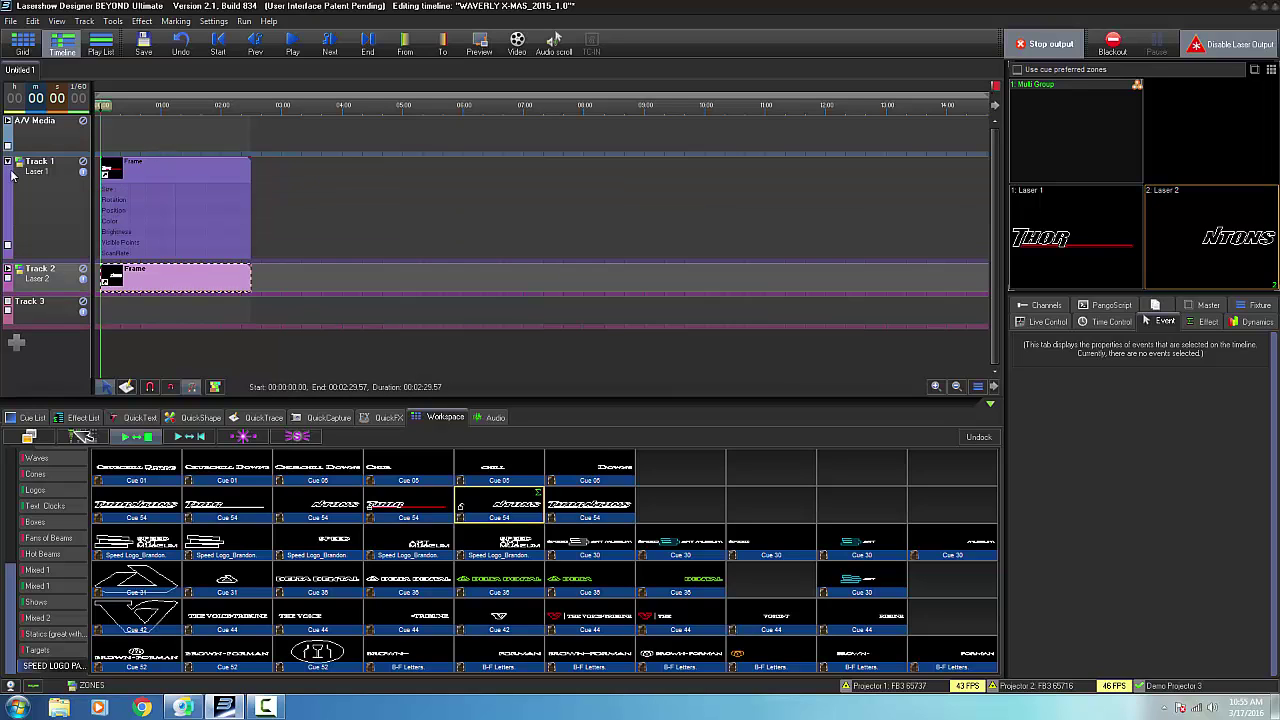
pyautogui.click(8, 271)
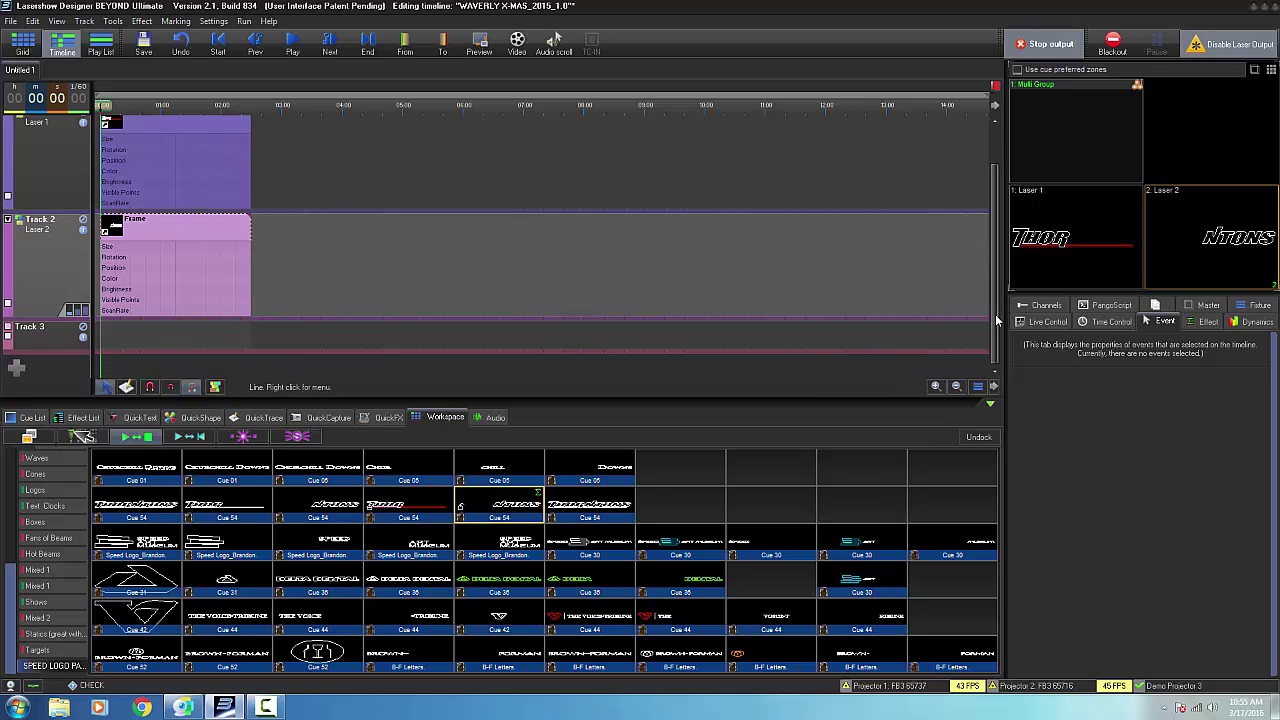
pyautogui.scroll(-1, 996, 320)
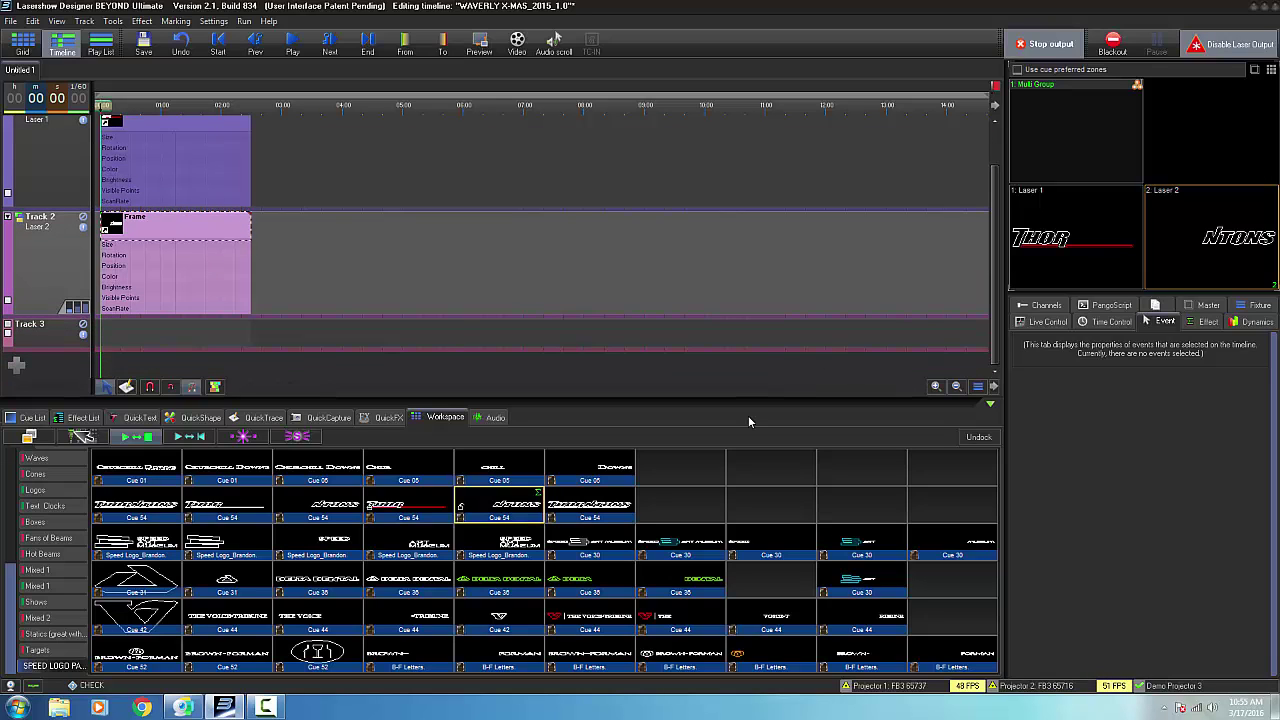
# - Edit the logo cue's frames, select all points with Point select, and confirm
pyautogui.rightClick(163, 503)
pyautogui.click(218, 540)
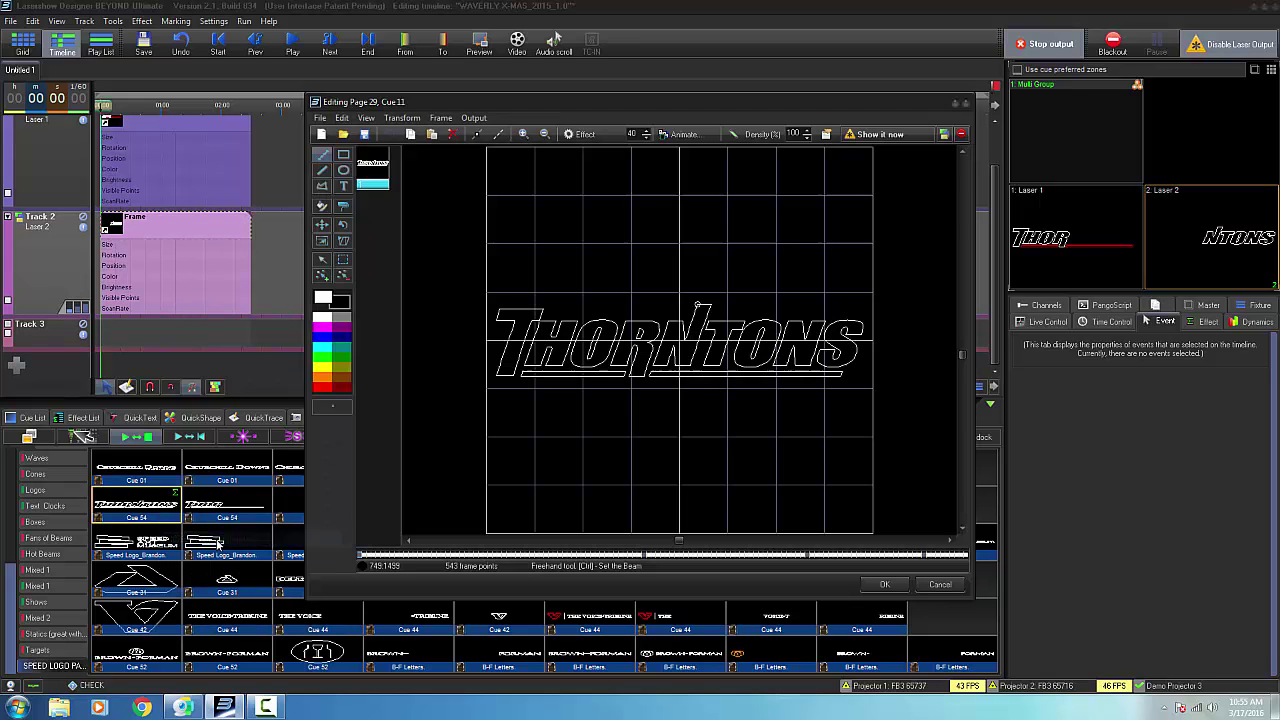
pyautogui.click(343, 258)
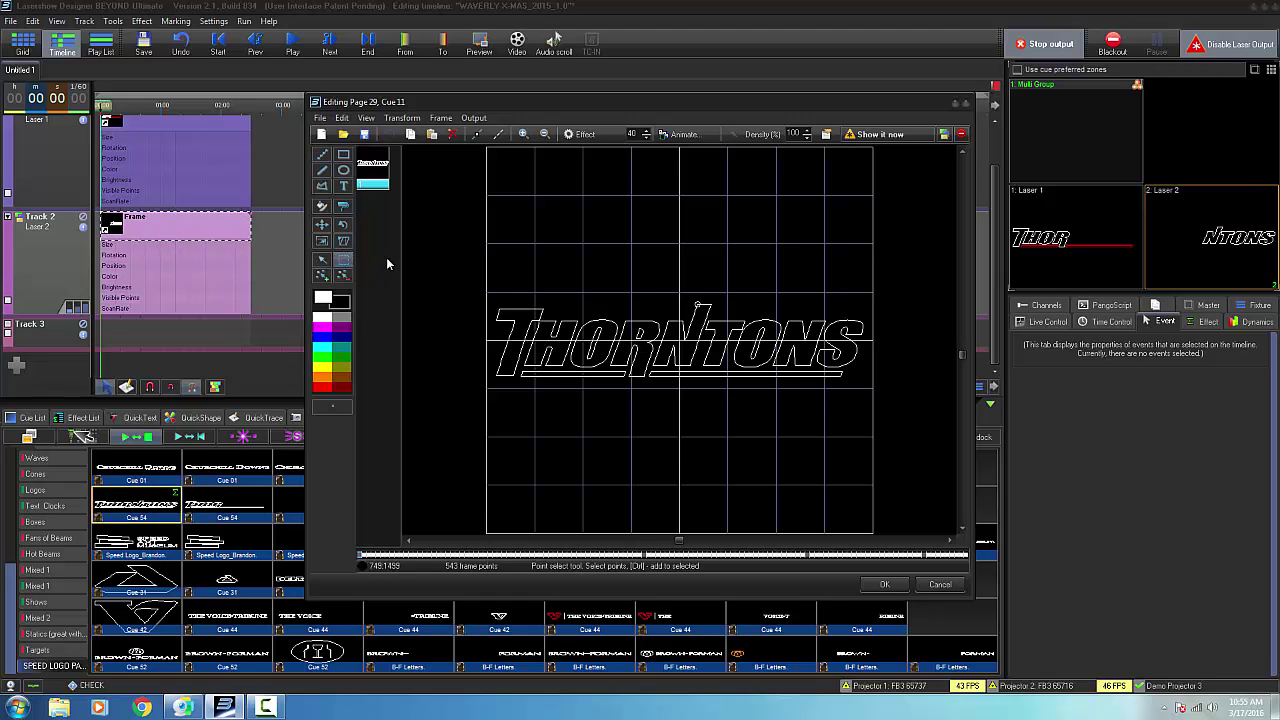
pyautogui.hotkey('ctrl', 'a')
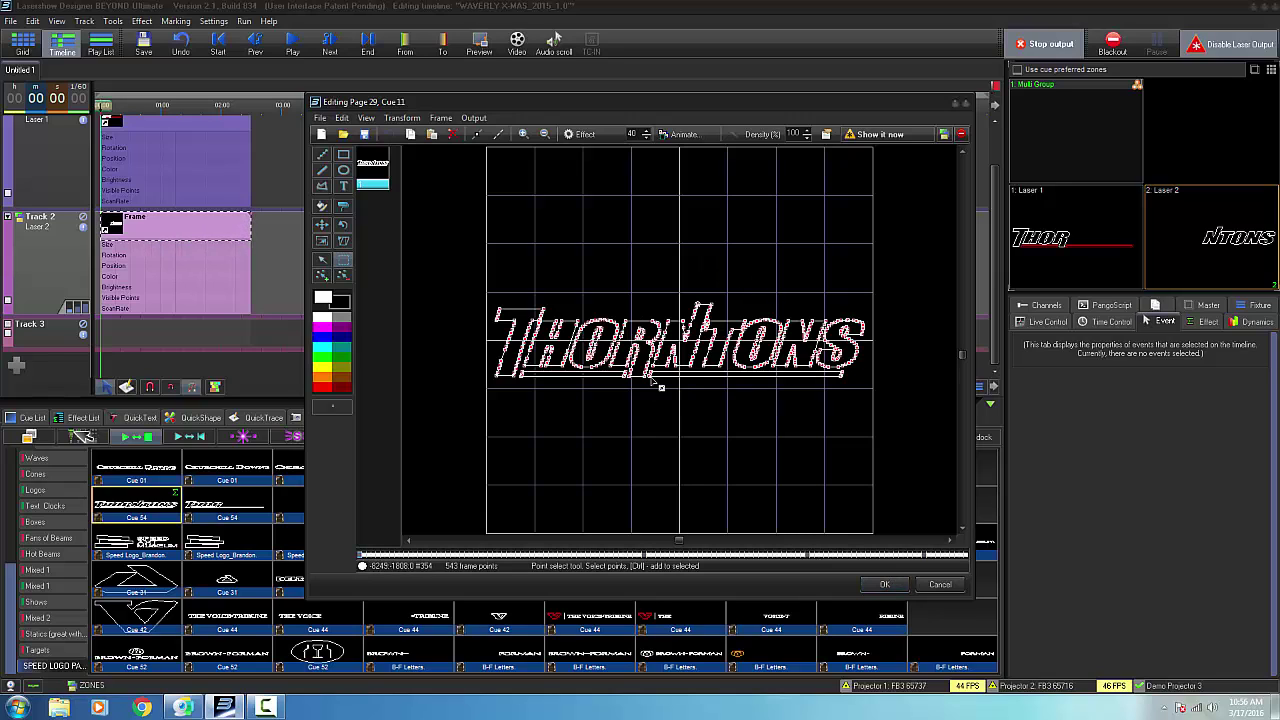
pyautogui.click(884, 585)
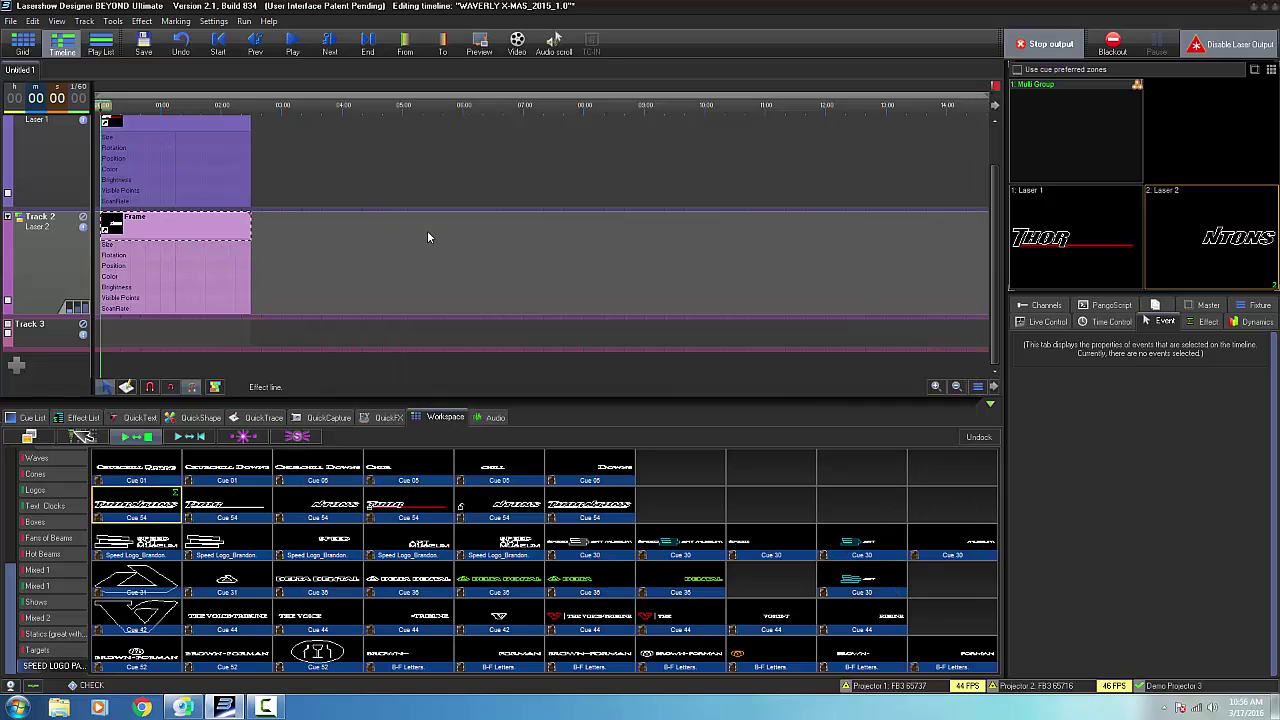
# - Inspect Track 1 clip's Size effect, left at 100 on X, Y and Z
pyautogui.scroll(1, 997, 265)
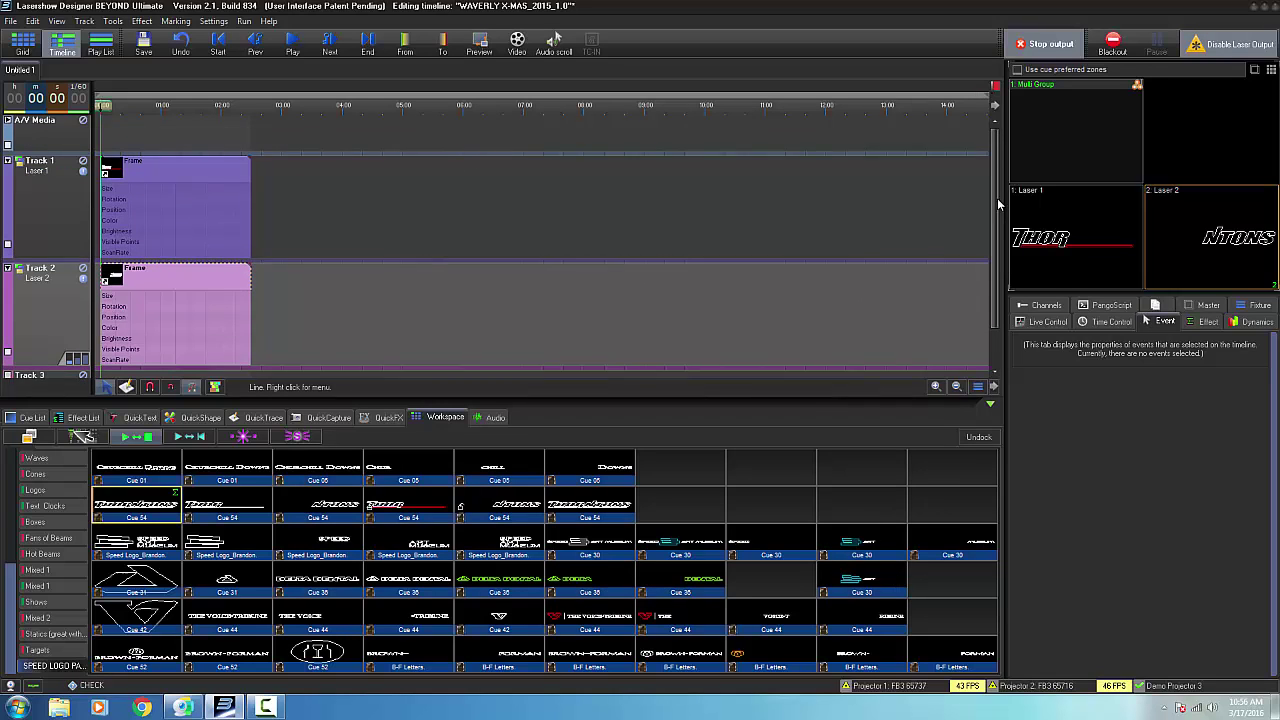
pyautogui.doubleClick(112, 190)
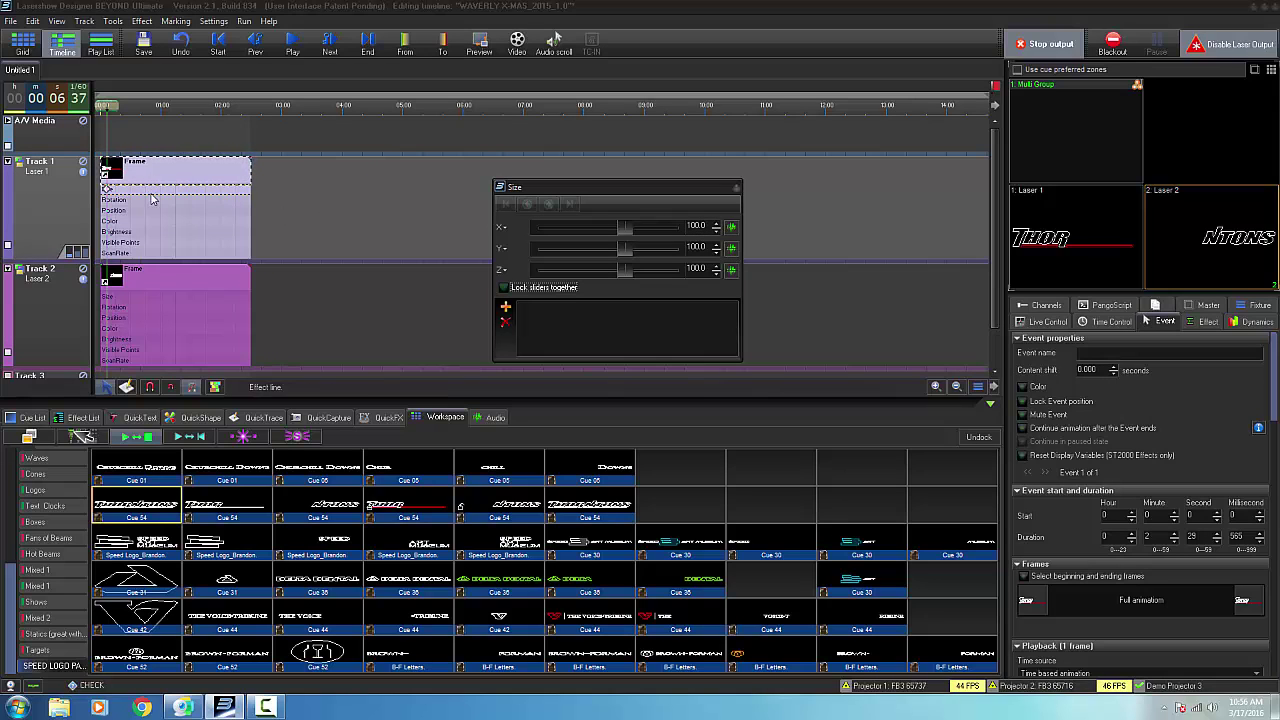
pyautogui.click(735, 188)
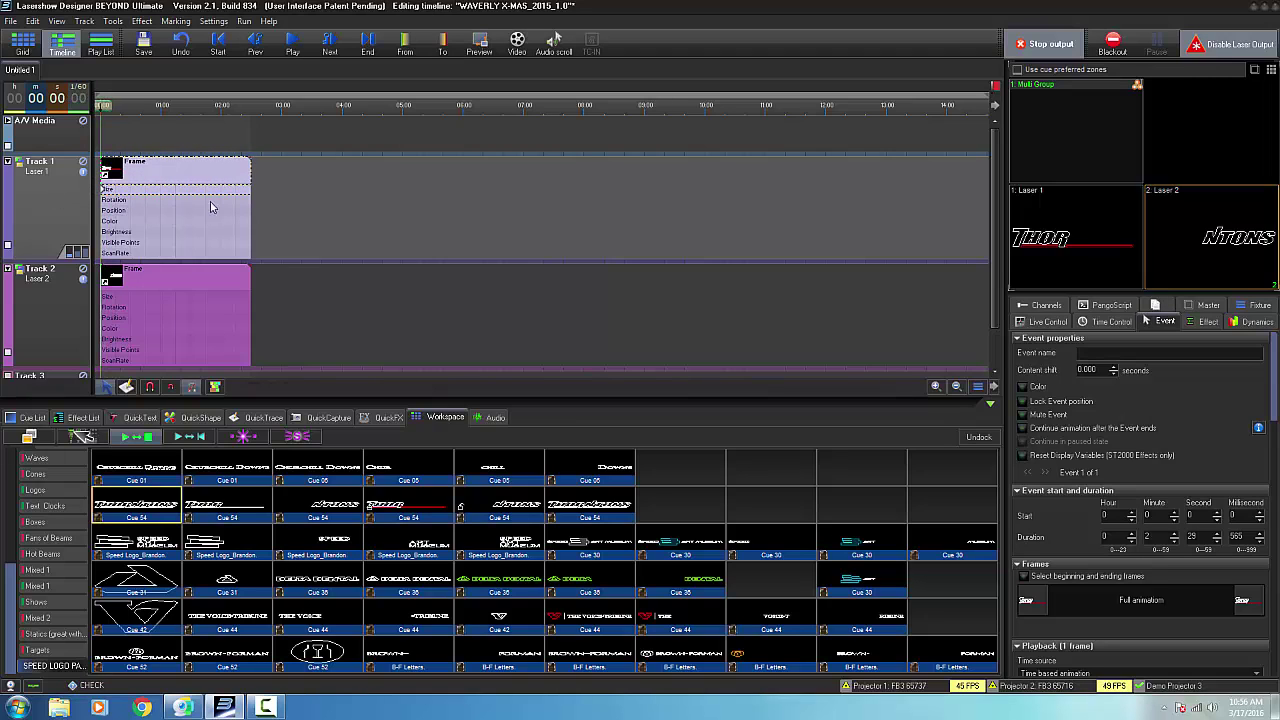
# - Collapse the effect rows of Track 2 and Track 1
pyautogui.scroll(-1, 983, 201)
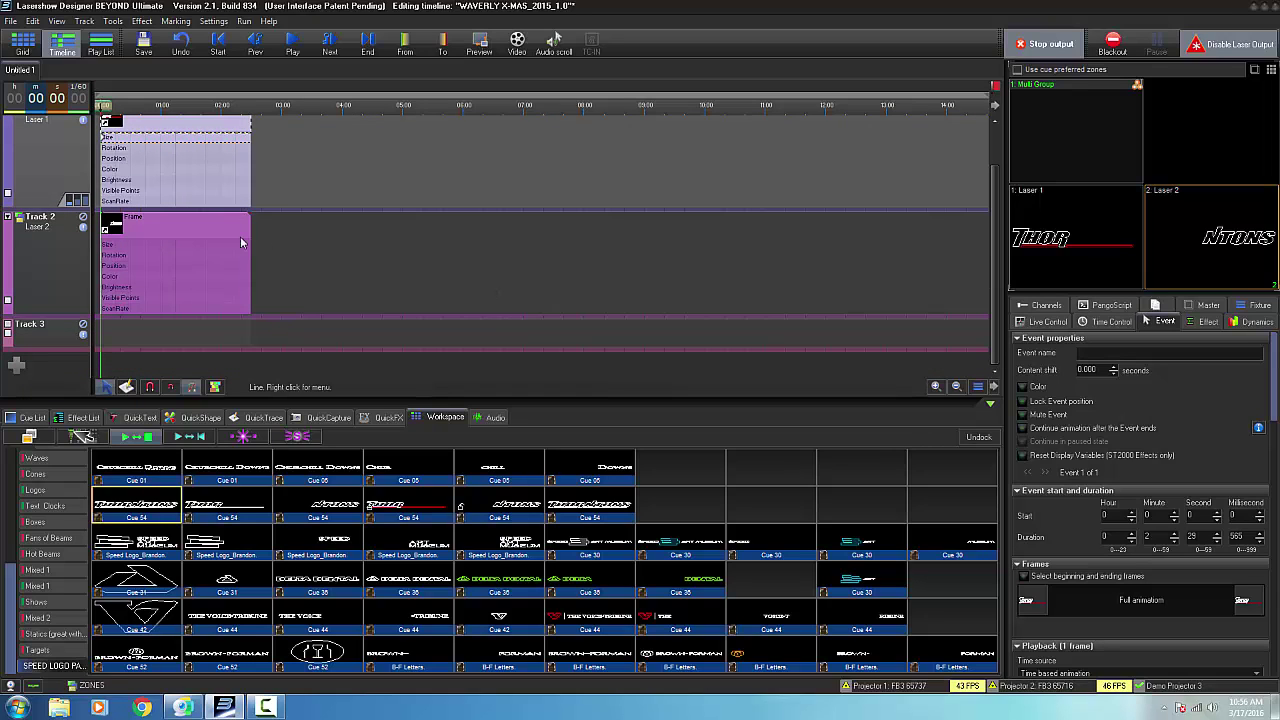
pyautogui.click(8, 218)
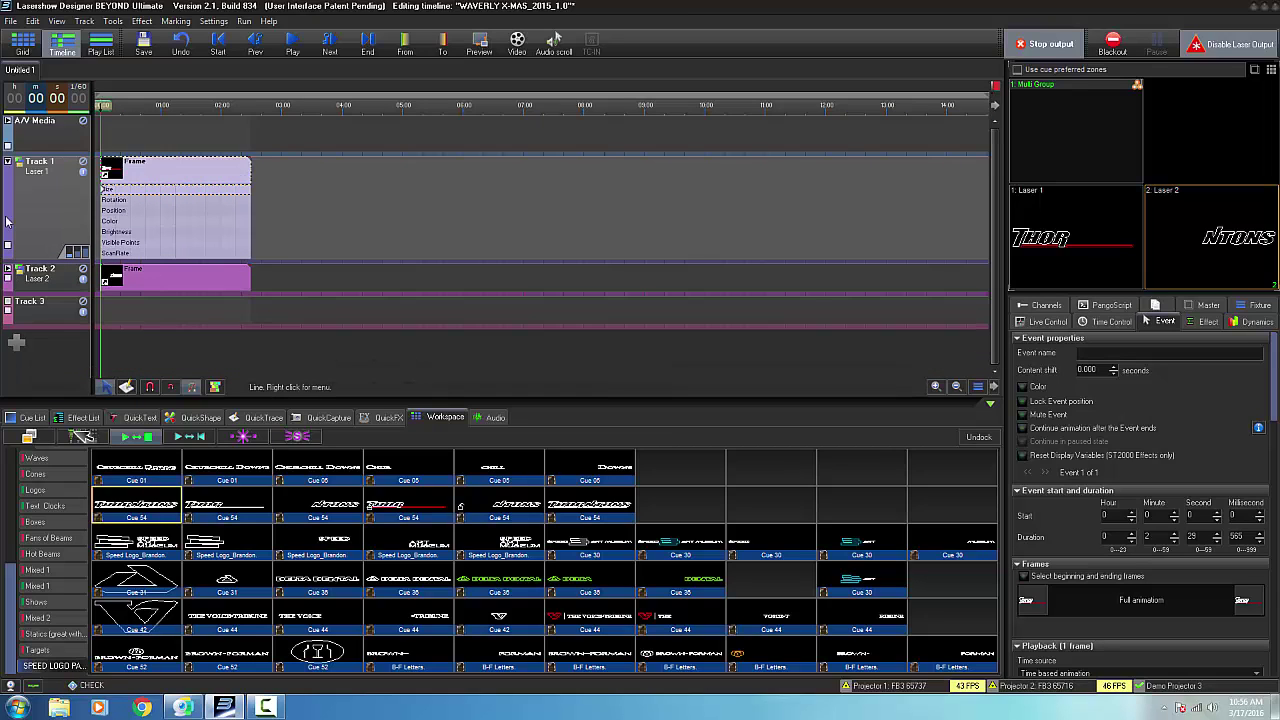
pyautogui.click(8, 162)
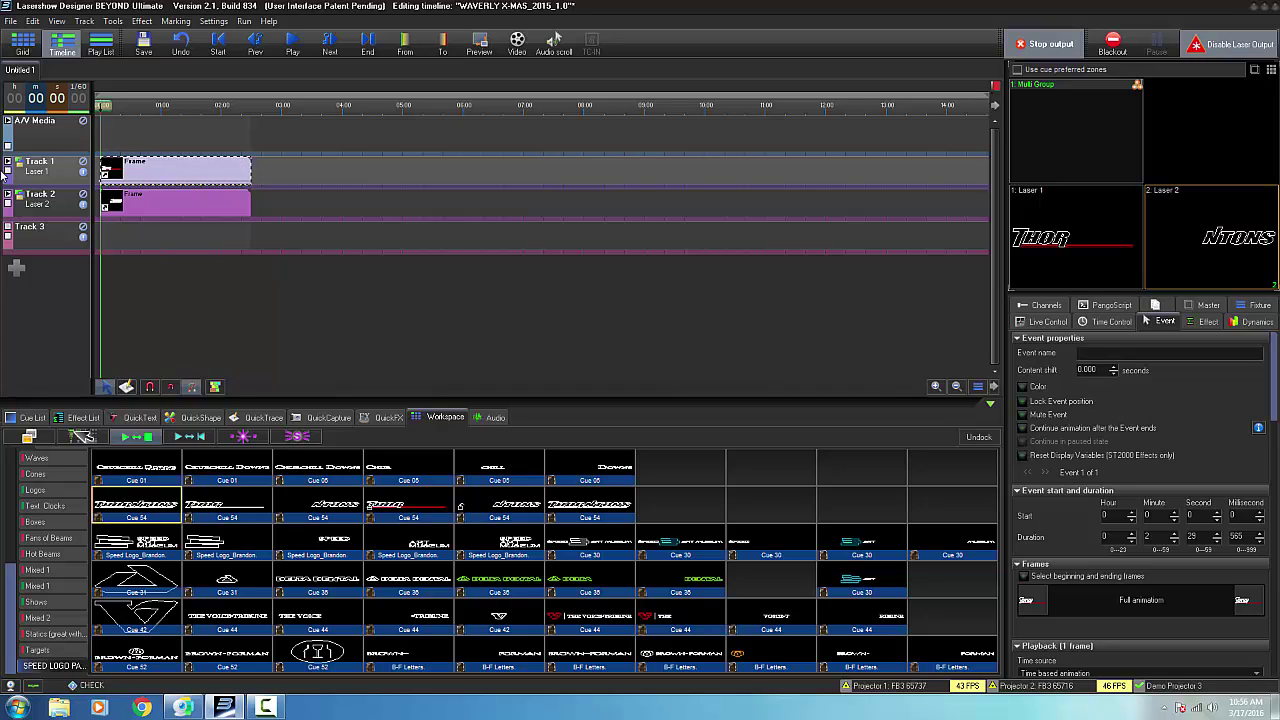
# - Add two bus tracks, numbered 5 and 6, beneath Track 3
pyautogui.rightClick(48, 238)
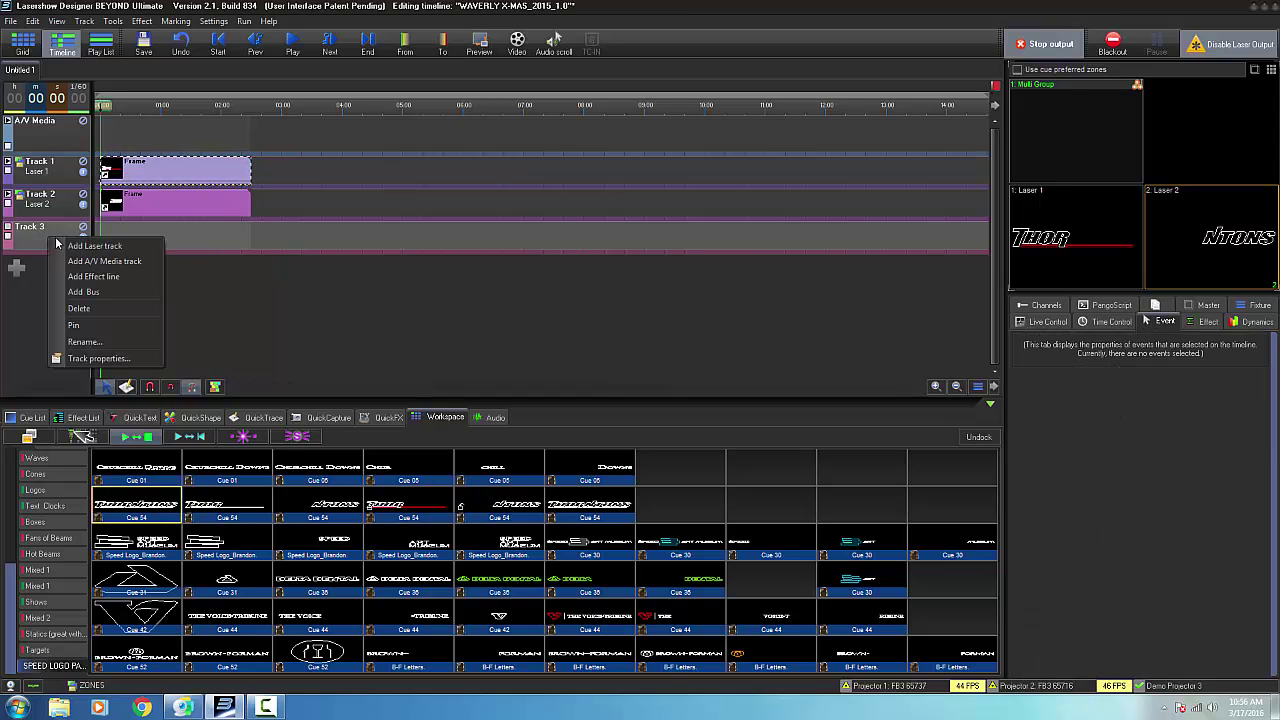
pyautogui.click(60, 291)
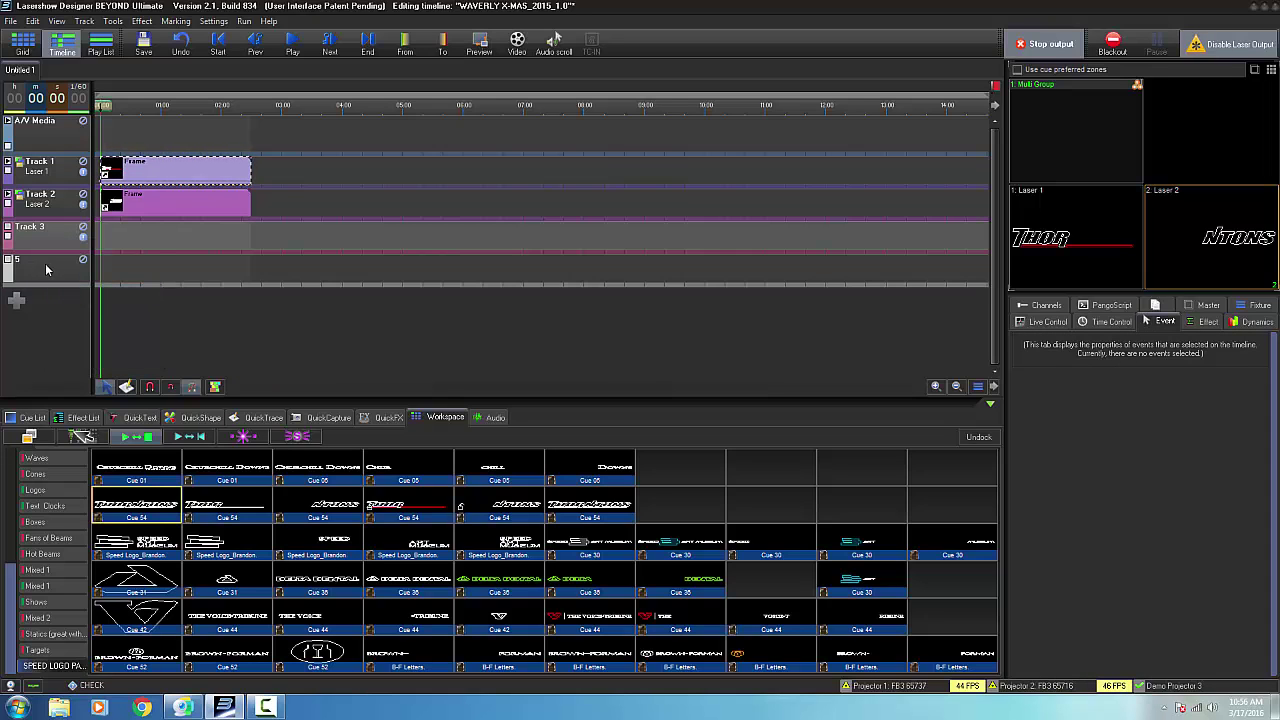
pyautogui.rightClick(44, 268)
pyautogui.click(78, 318)
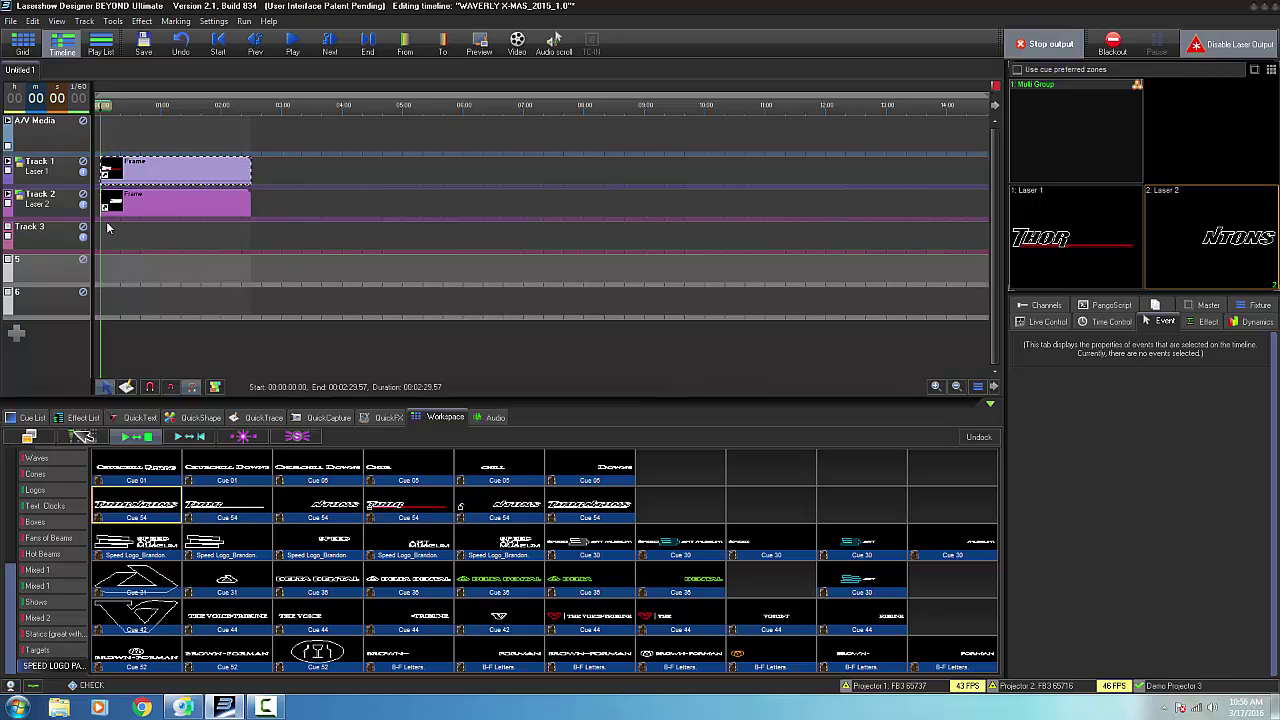
# - Assign track 5 to Bus A and track 6 to Bus B in their track properties
pyautogui.rightClick(27, 272)
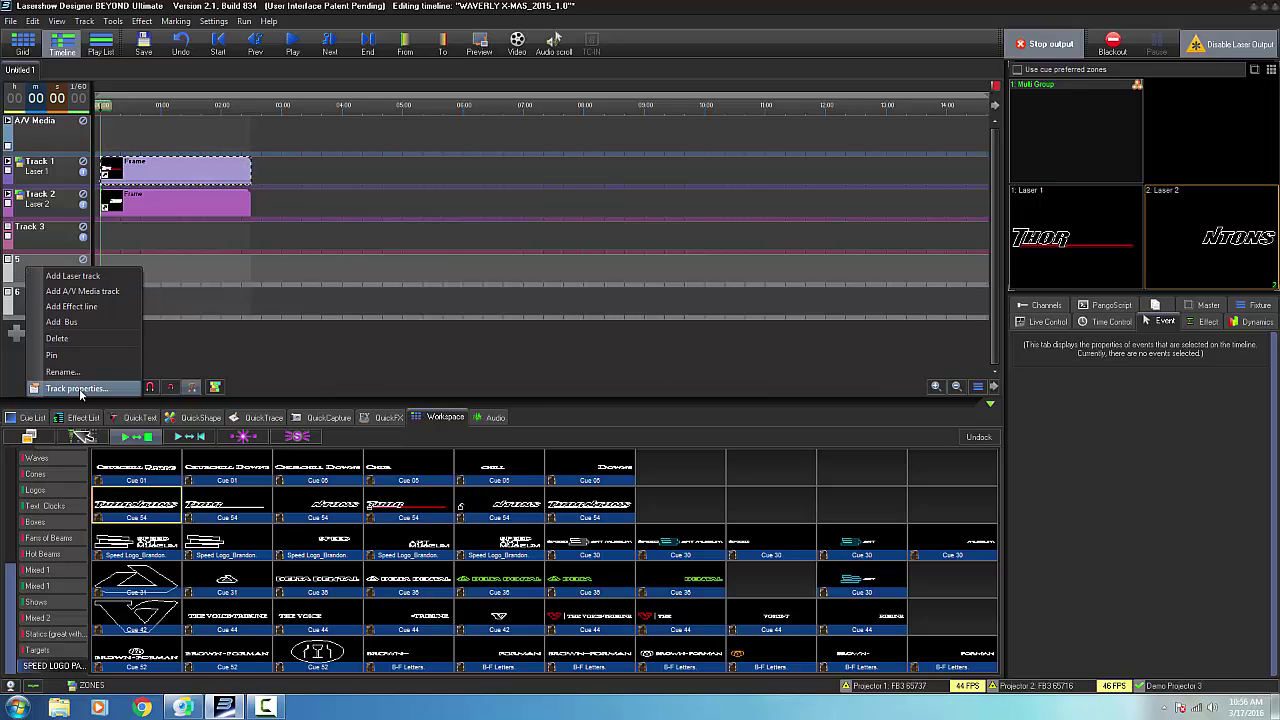
pyautogui.click(76, 389)
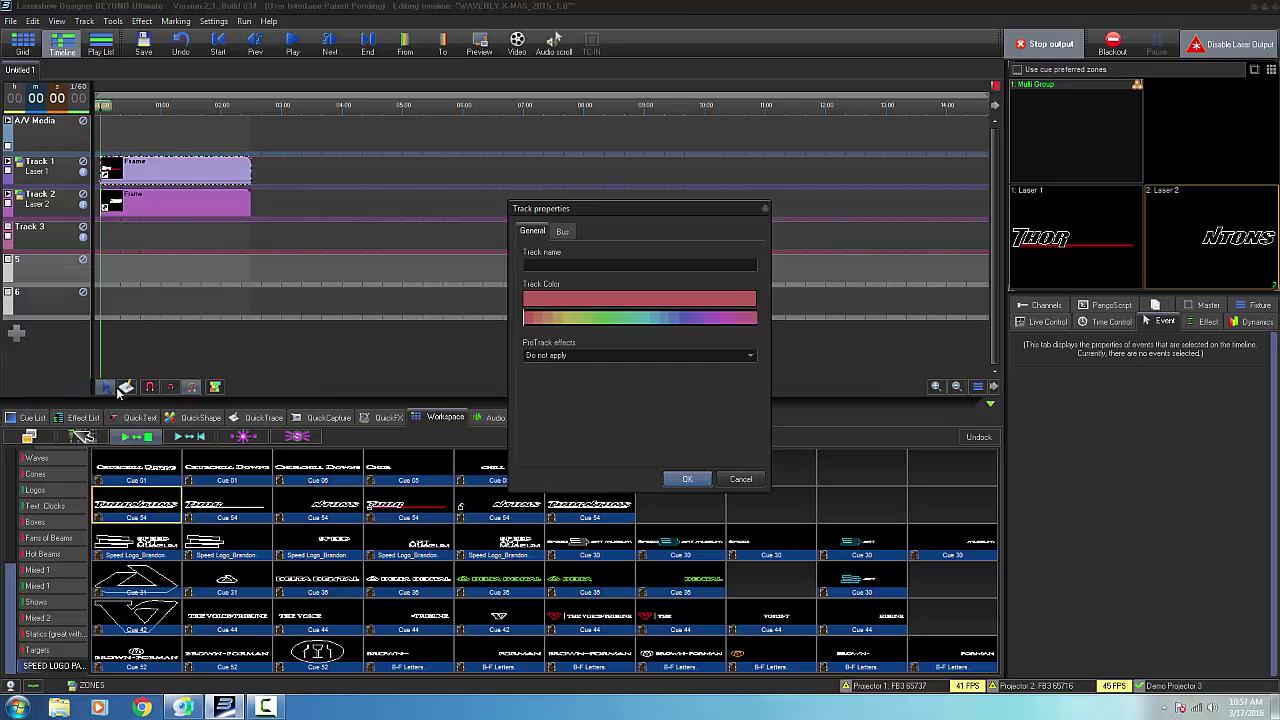
pyautogui.click(563, 232)
pyautogui.moveTo(612, 214); pyautogui.dragTo(566, 195)
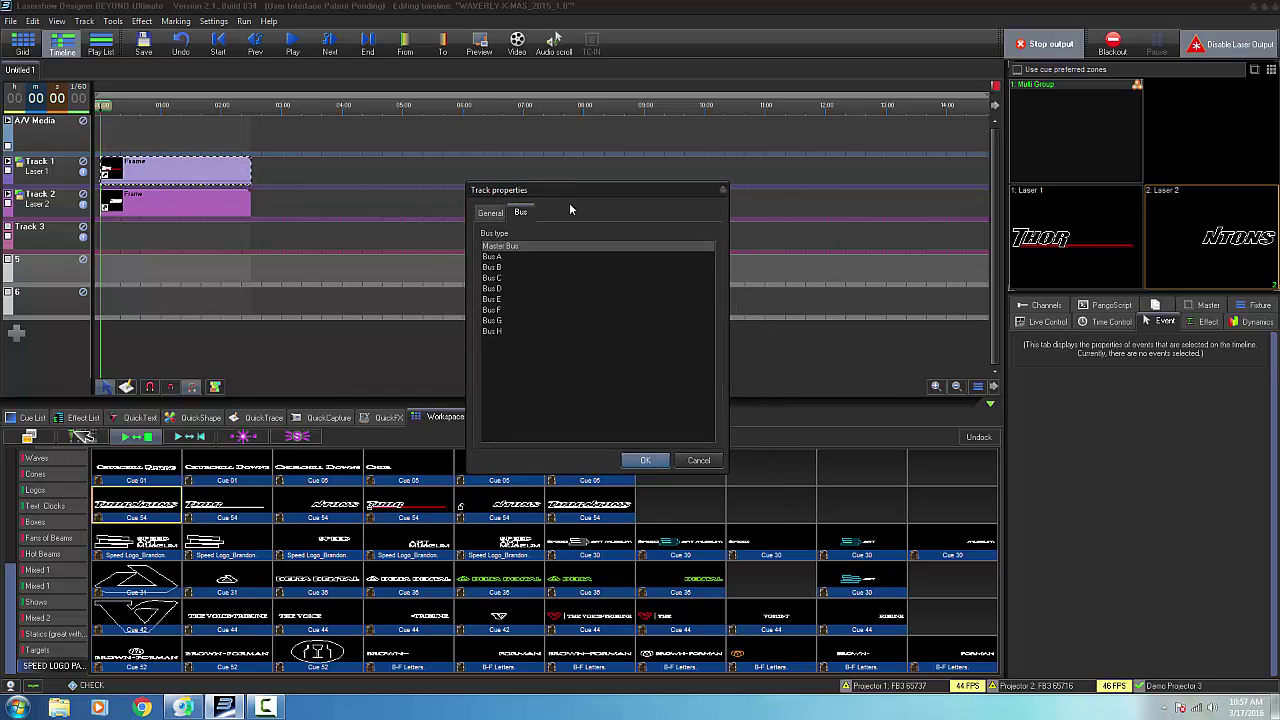
pyautogui.click(500, 257)
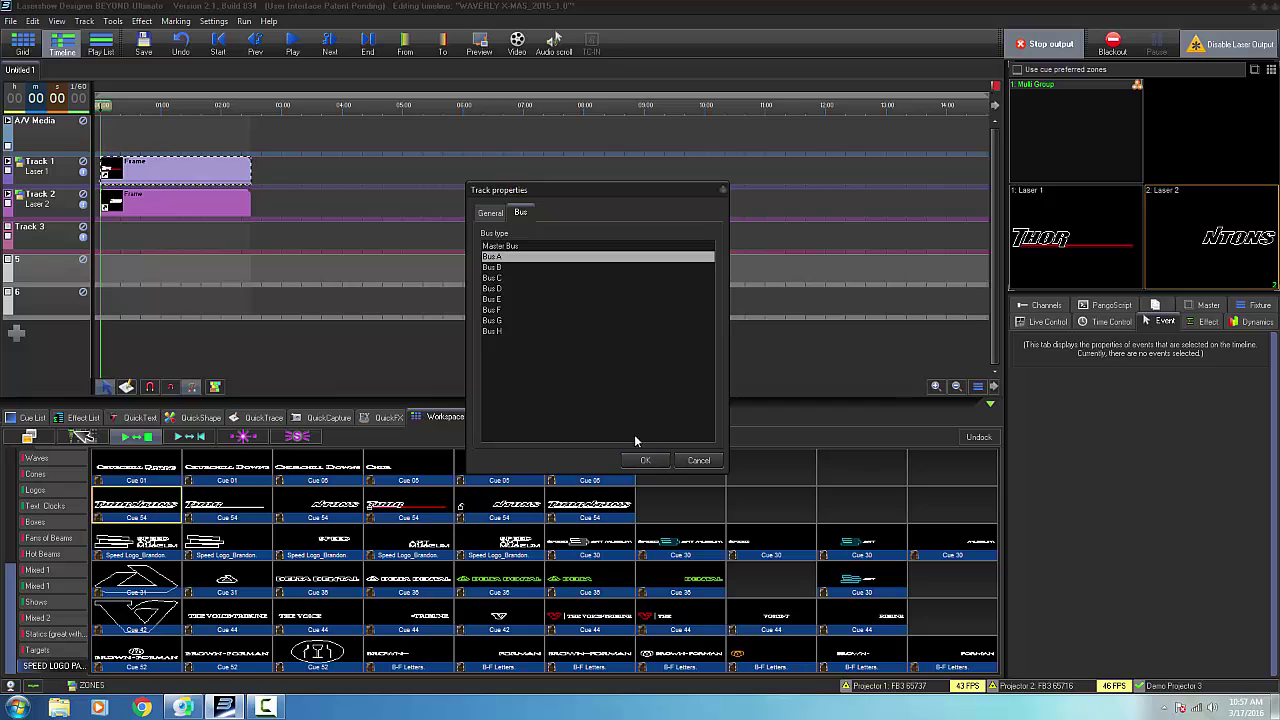
pyautogui.click(645, 460)
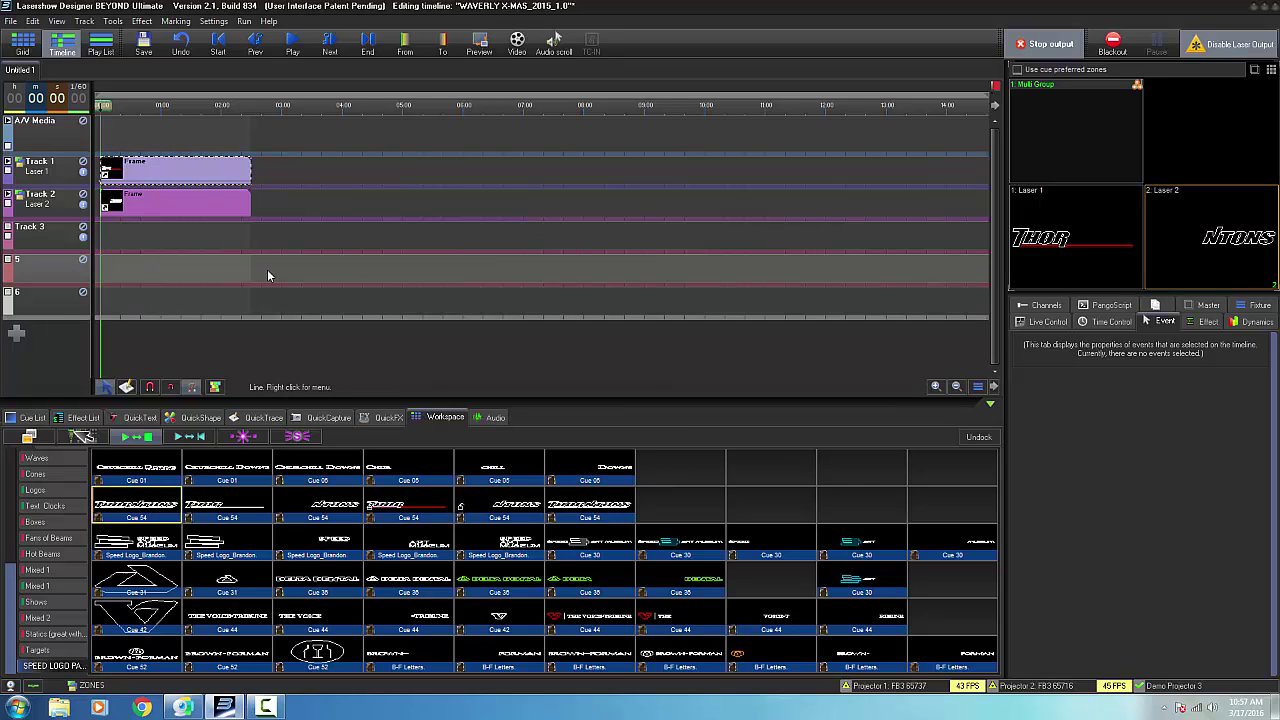
pyautogui.rightClick(55, 307)
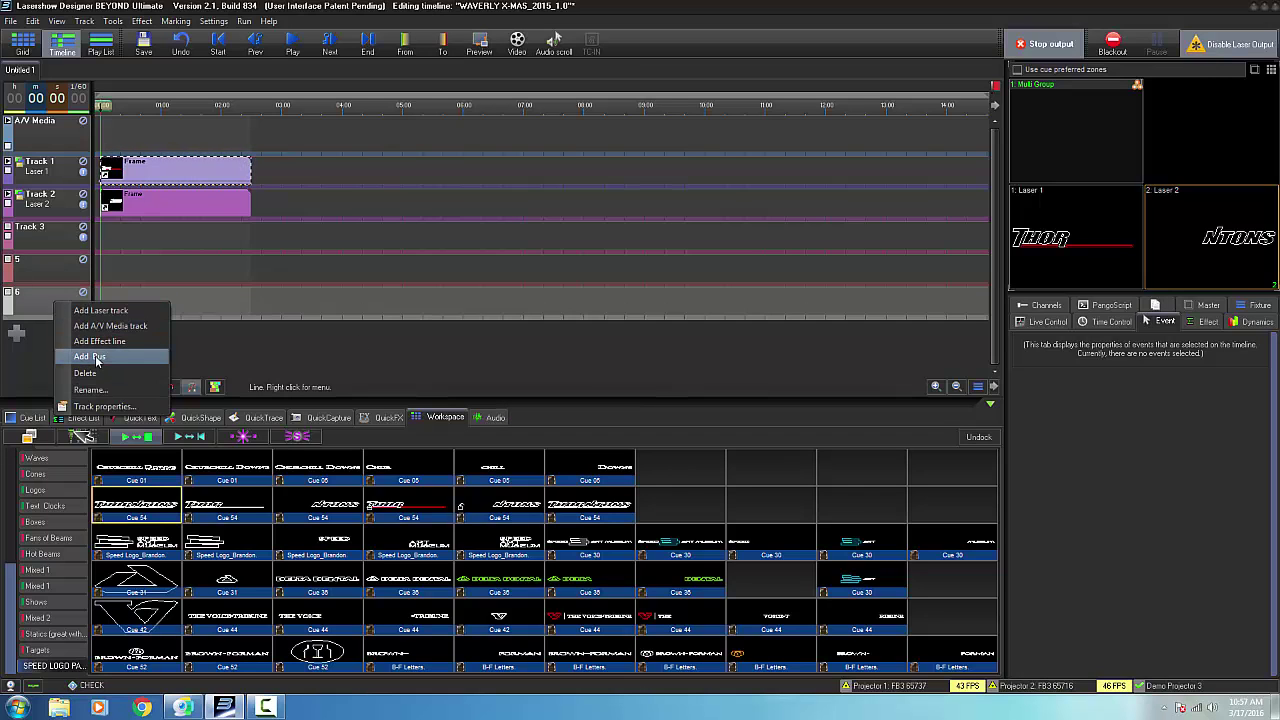
pyautogui.click(104, 406)
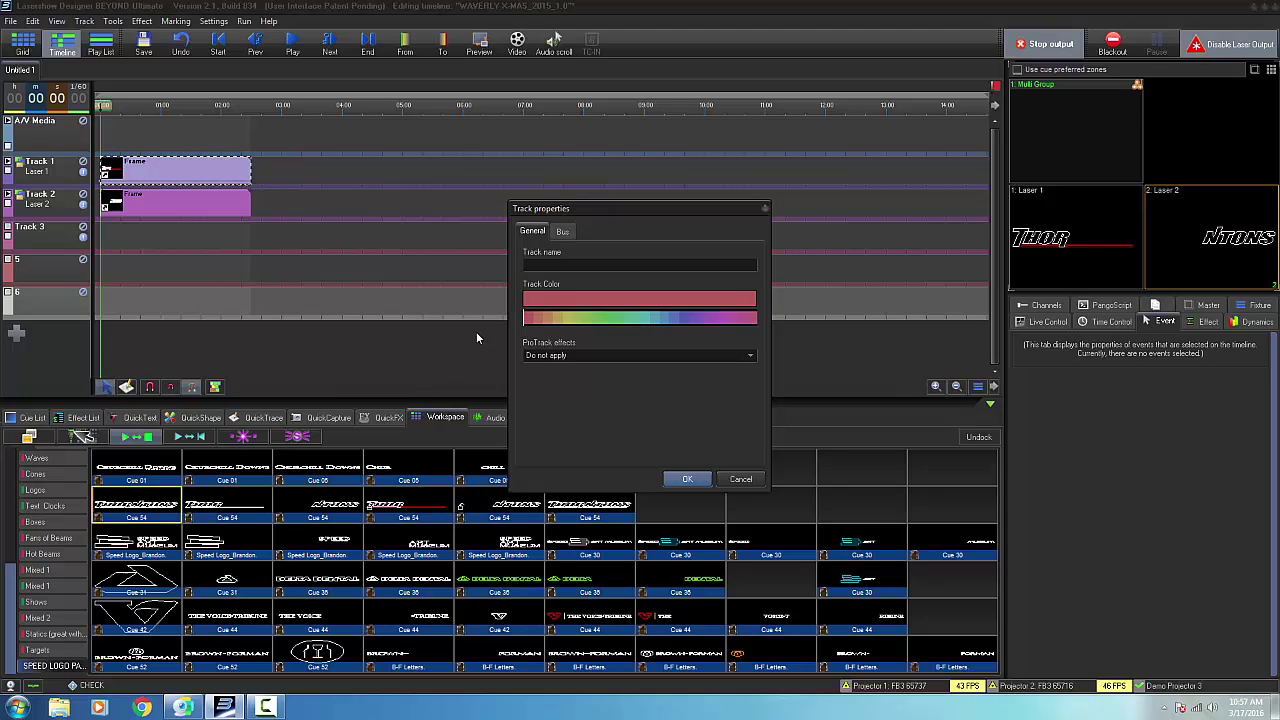
pyautogui.click(563, 232)
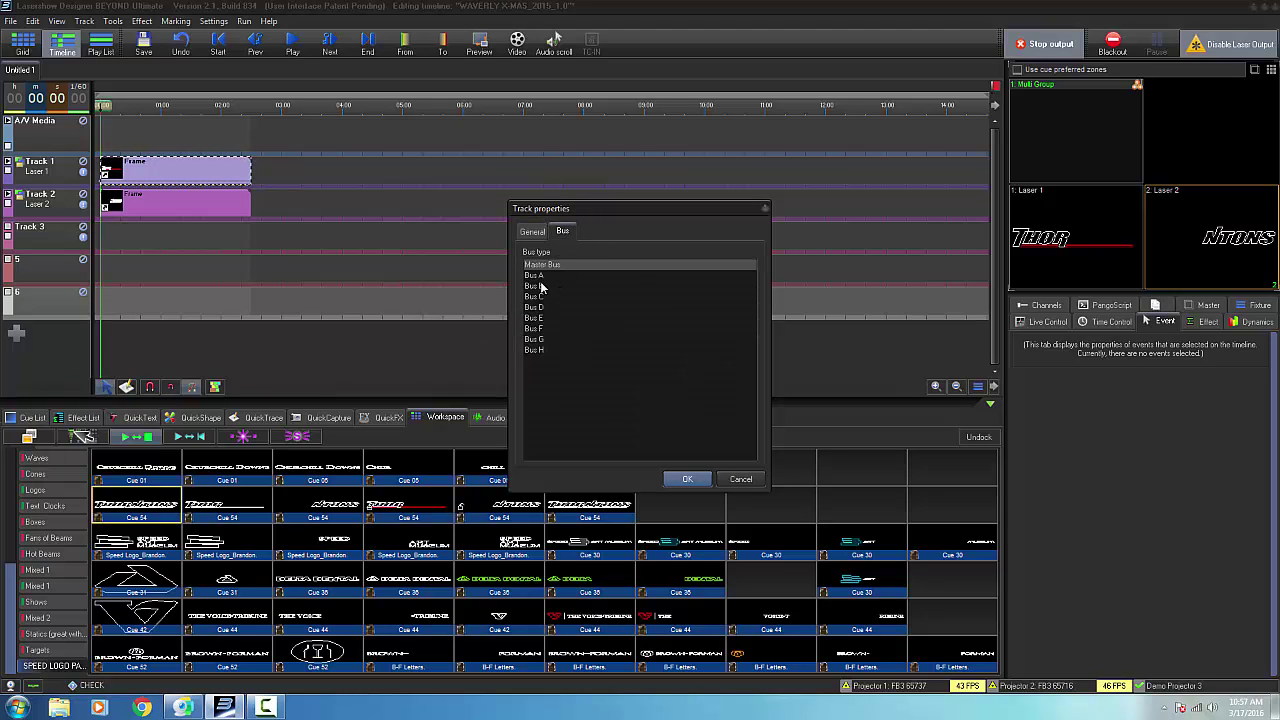
pyautogui.click(540, 287)
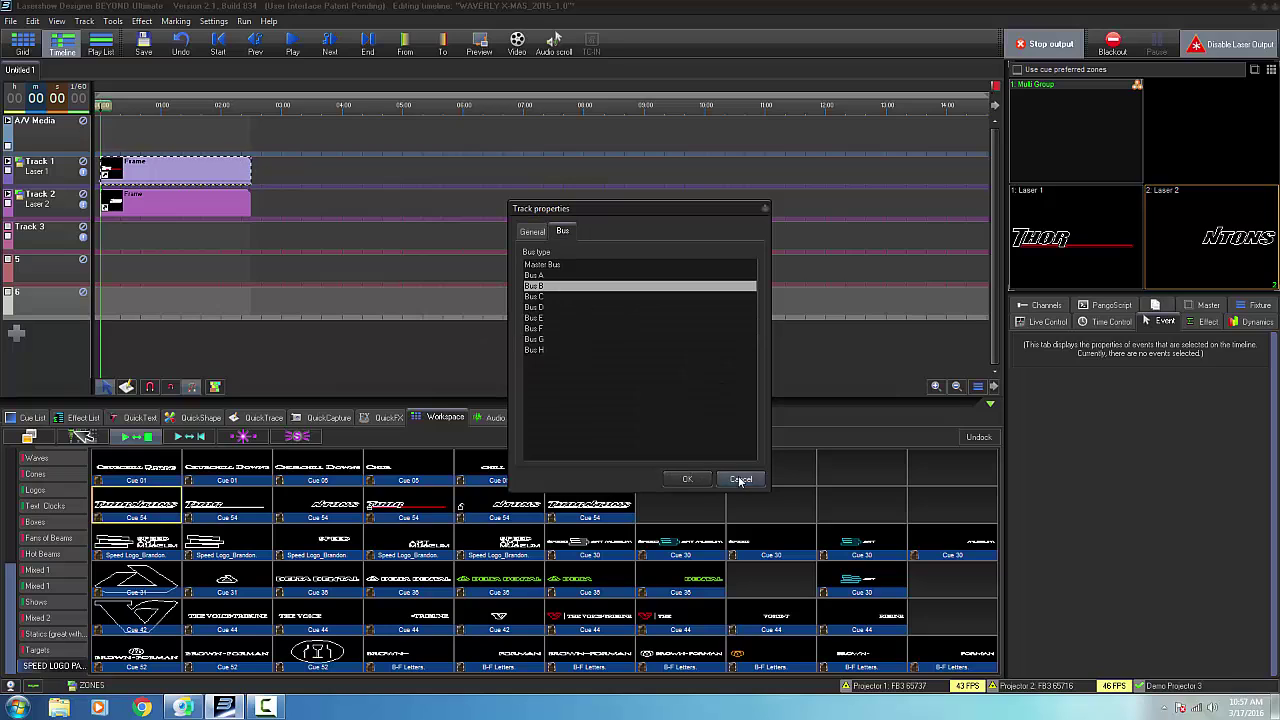
pyautogui.click(690, 479)
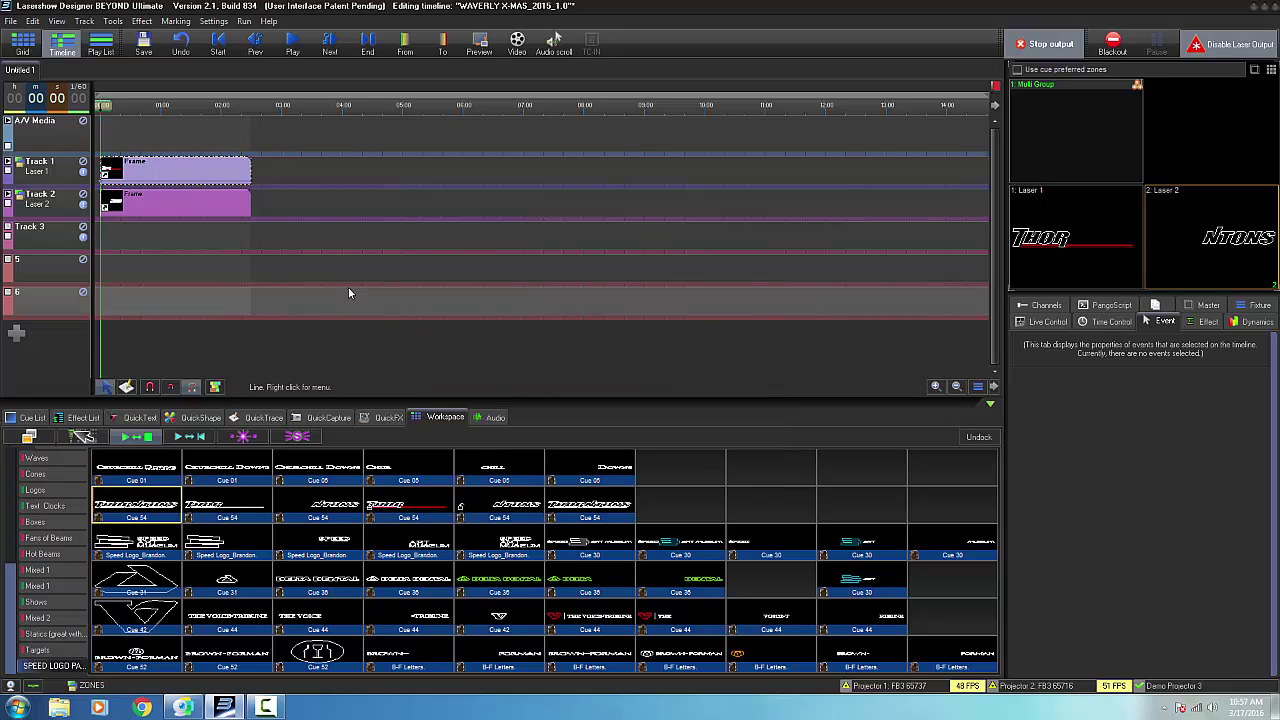
# - Rename track 5 to 'Bus A' and track 6 to 'Bus B'
pyautogui.rightClick(40, 270)
pyautogui.click(88, 386)
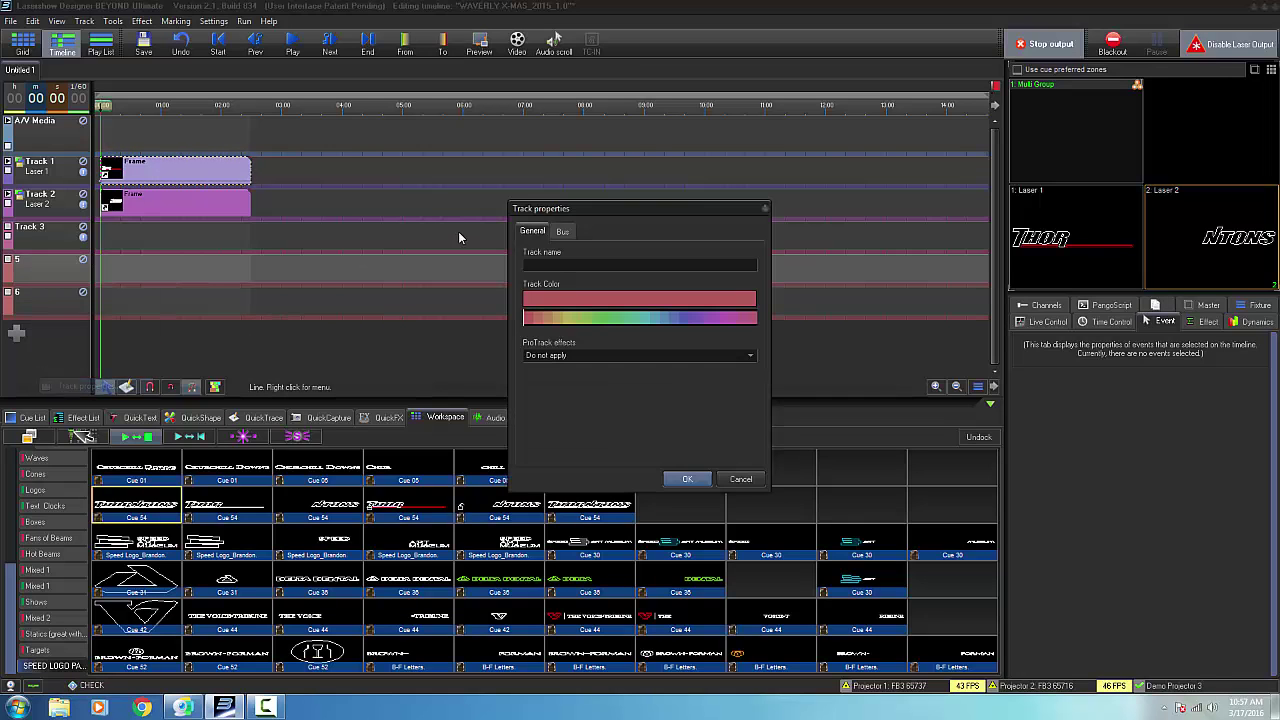
pyautogui.click(567, 264)
pyautogui.write('B')
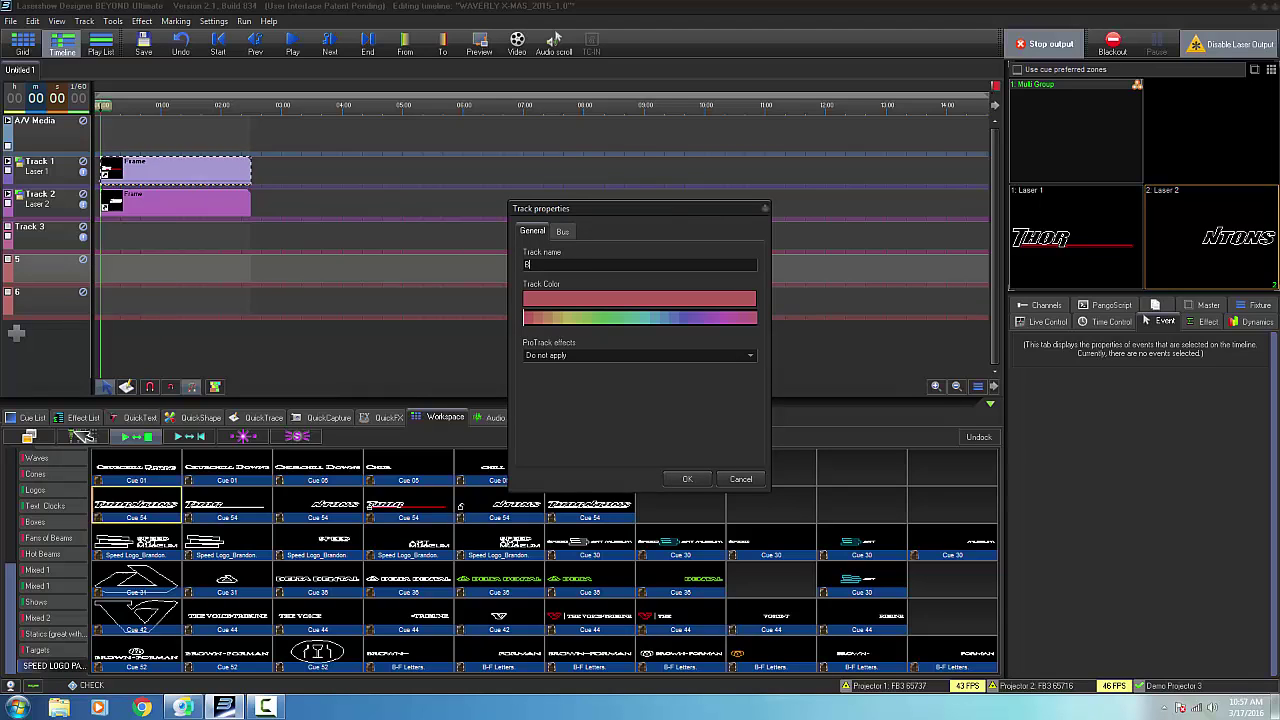
pyautogui.write('us A')
pyautogui.click(687, 479)
pyautogui.rightClick(48, 309)
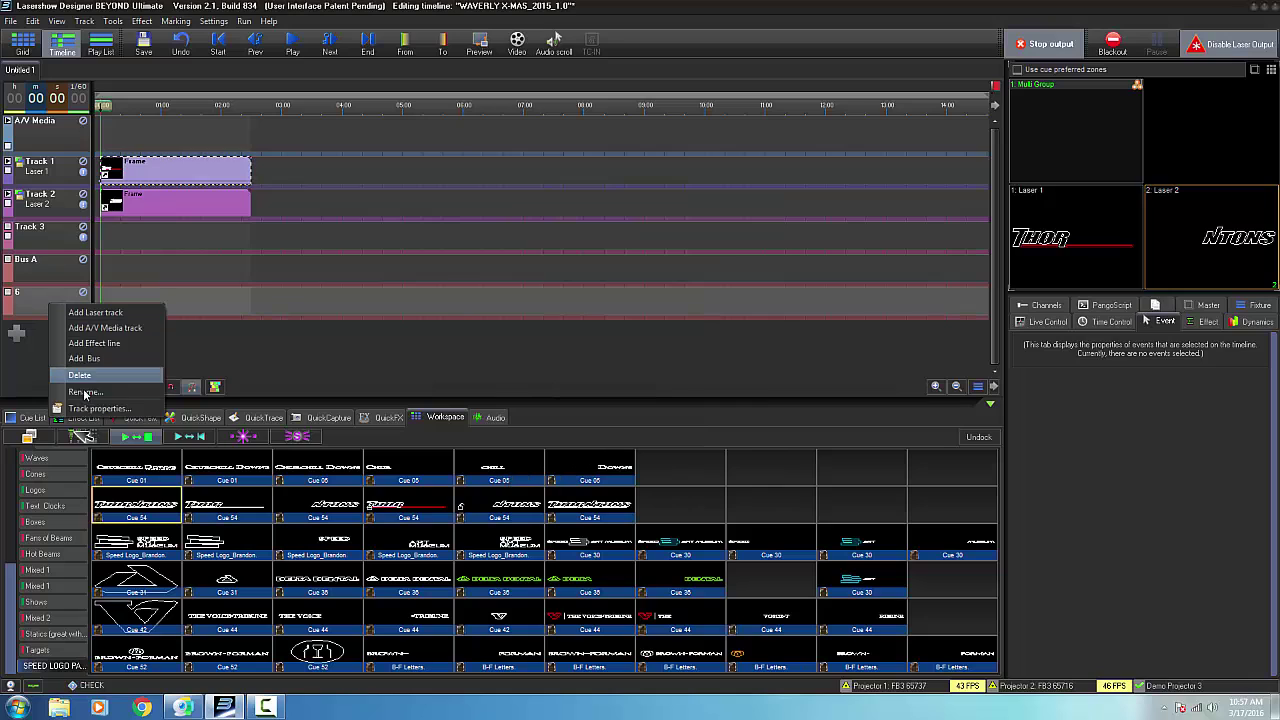
pyautogui.click(80, 408)
pyautogui.click(562, 231)
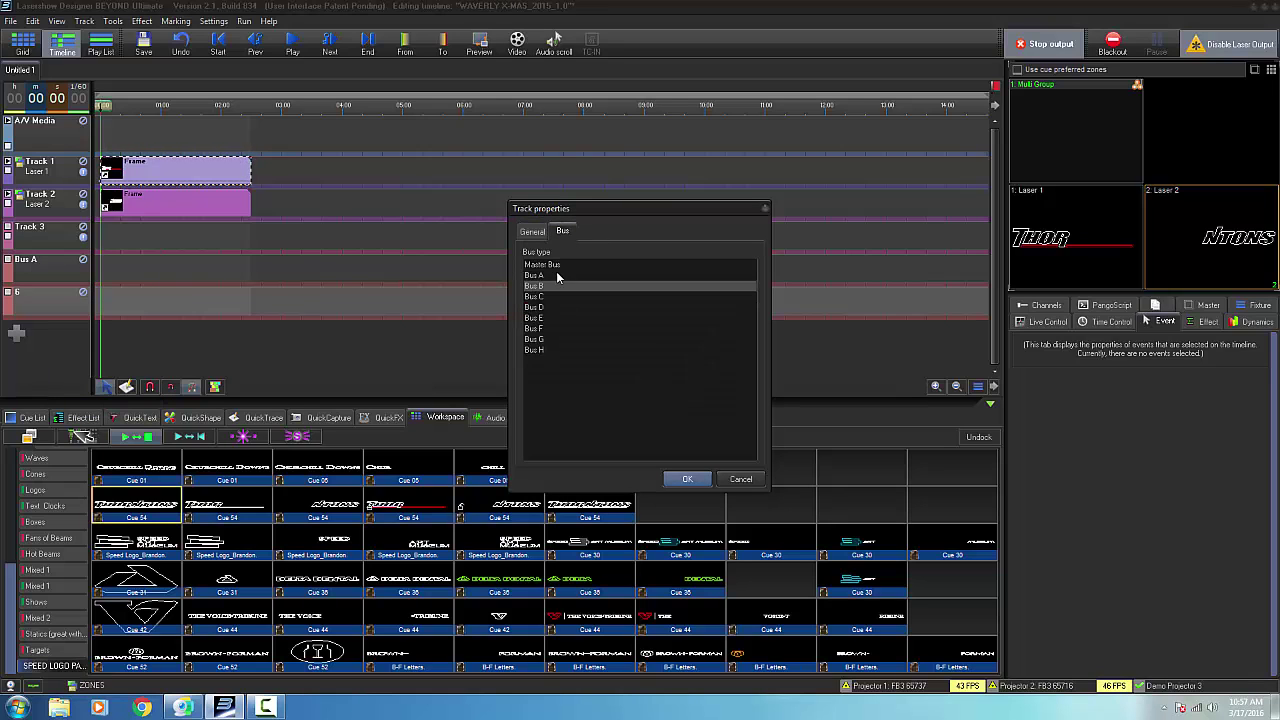
pyautogui.click(532, 231)
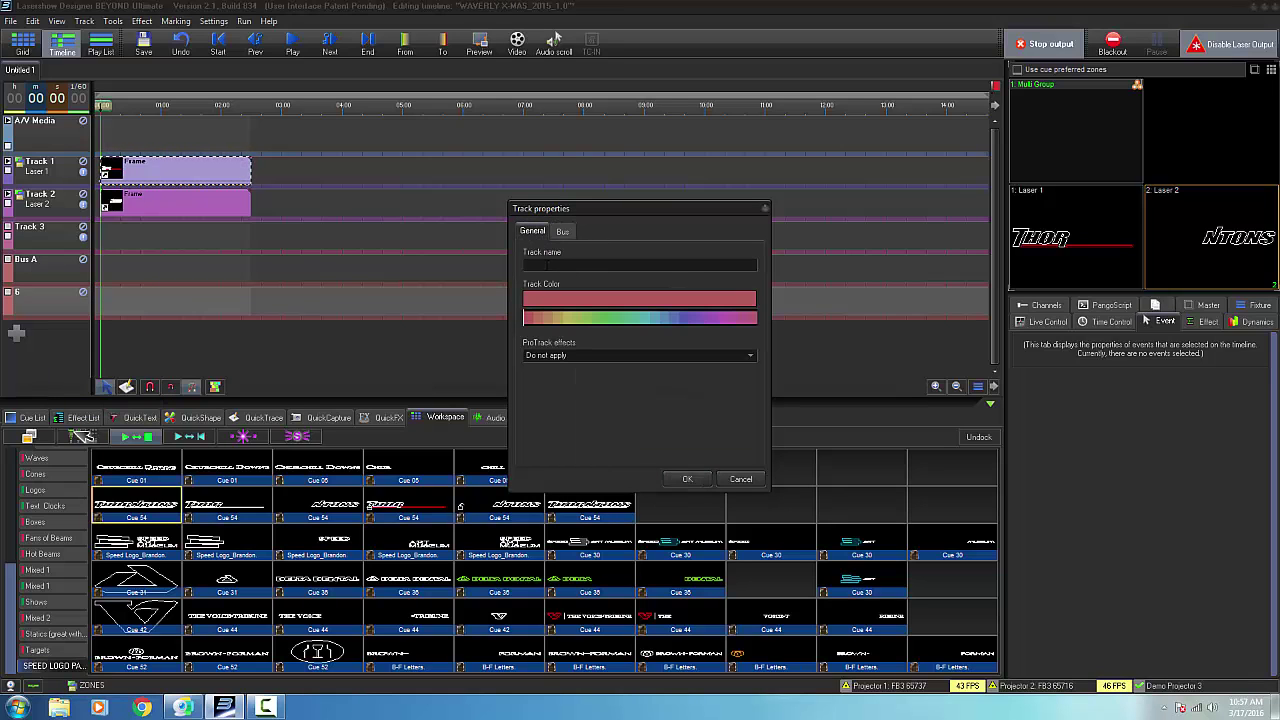
pyautogui.write('Bus B')
pyautogui.click(689, 477)
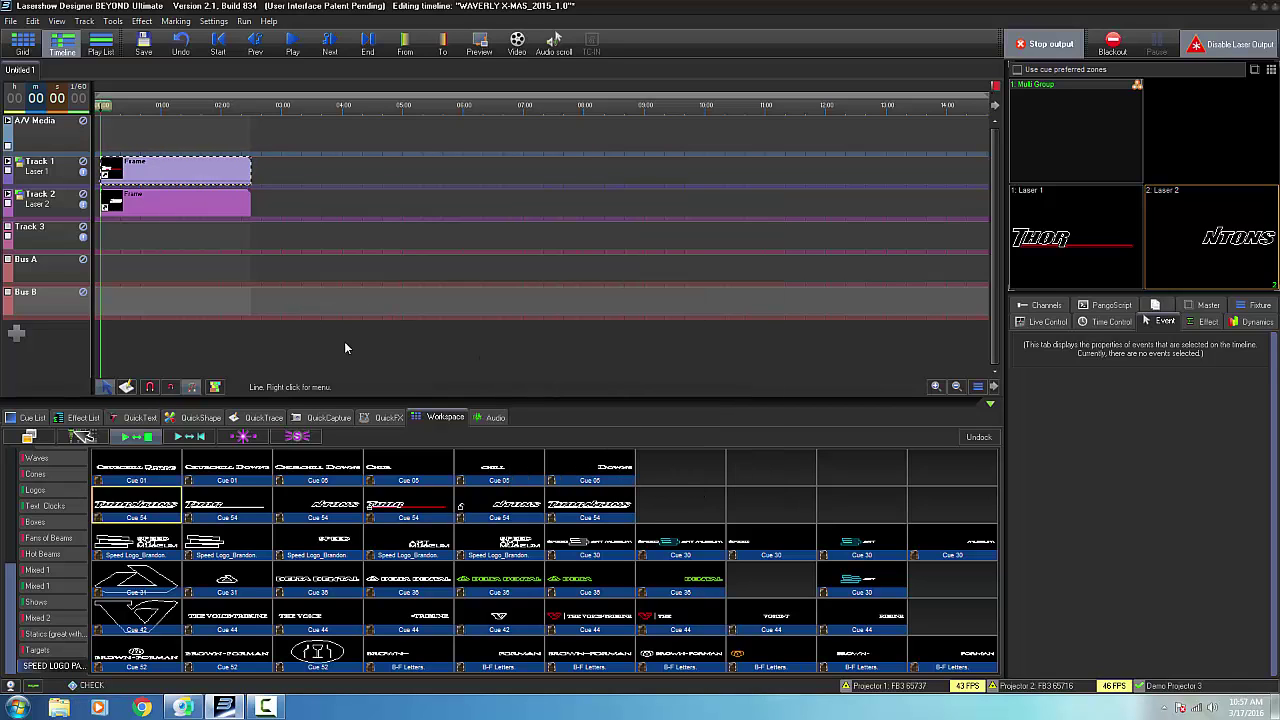
# - Drag the splitter above the lower panel down to make the timeline taller
pyautogui.moveTo(391, 399); pyautogui.dragTo(390, 453)
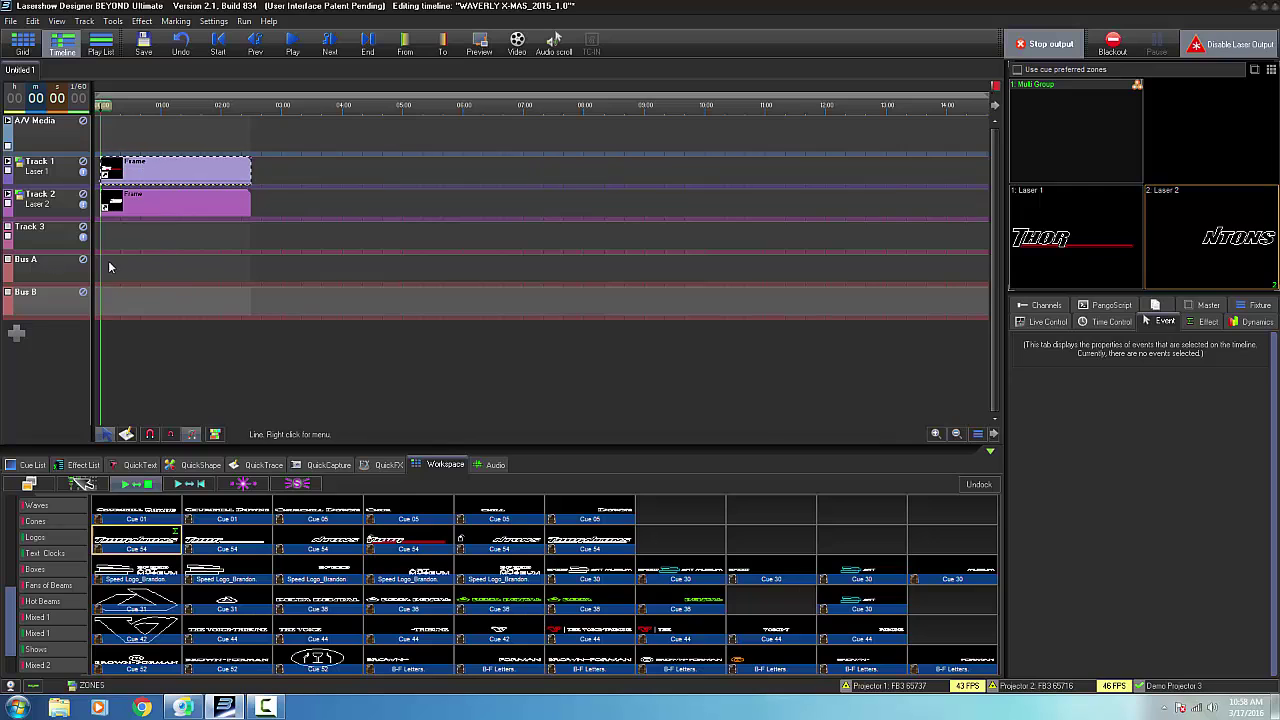
# - Place the Dance quick effect on Bus A near 0:40
pyautogui.click(389, 466)
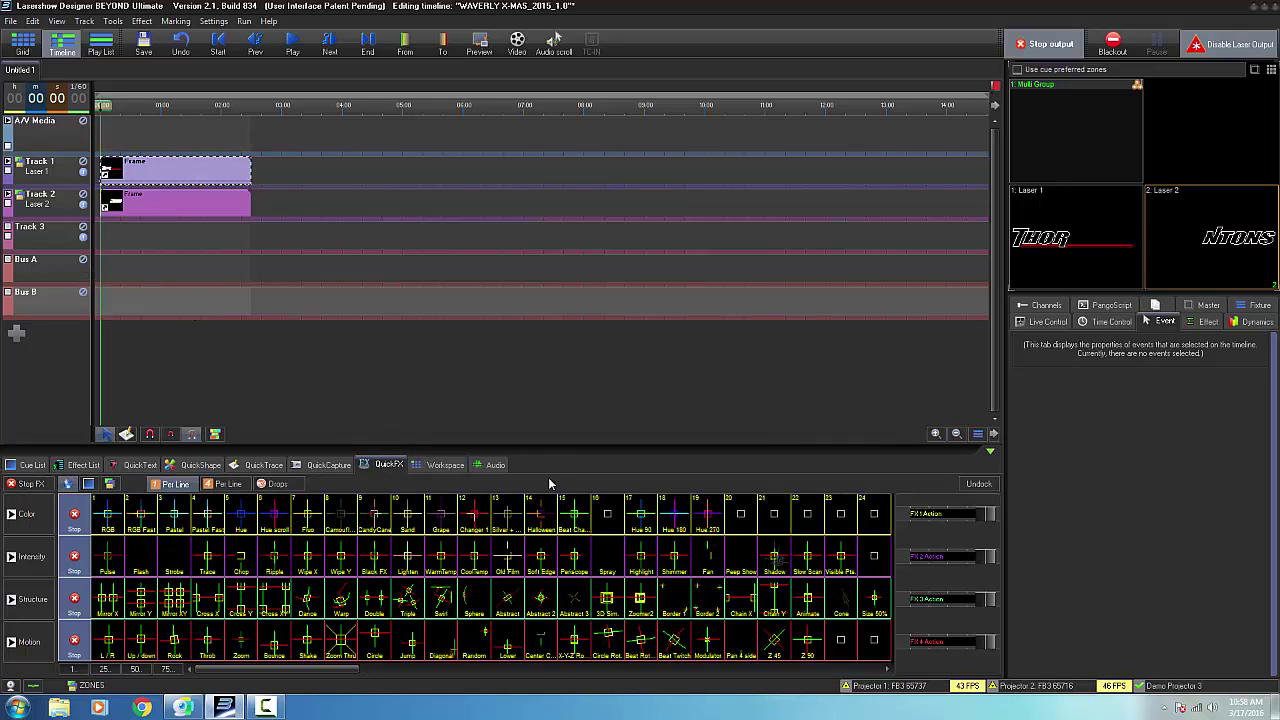
pyautogui.rightClick(162, 270)
pyautogui.click(210, 296)
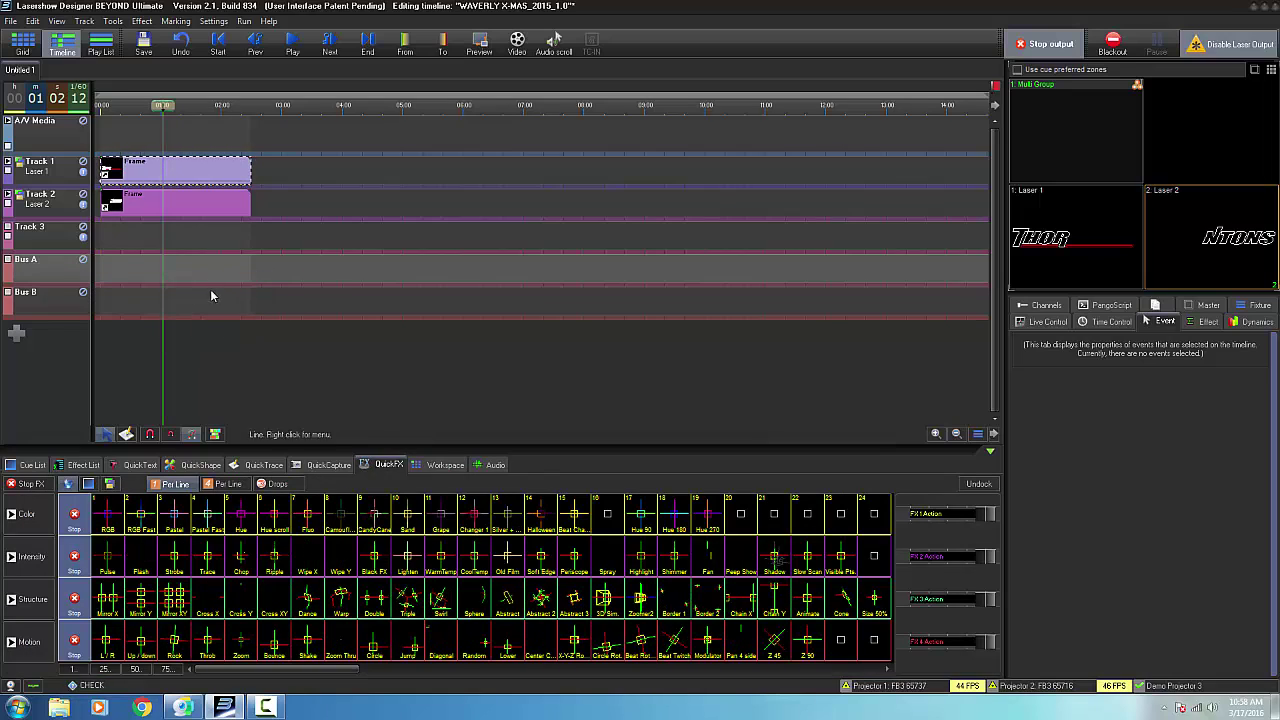
pyautogui.rightClick(154, 266)
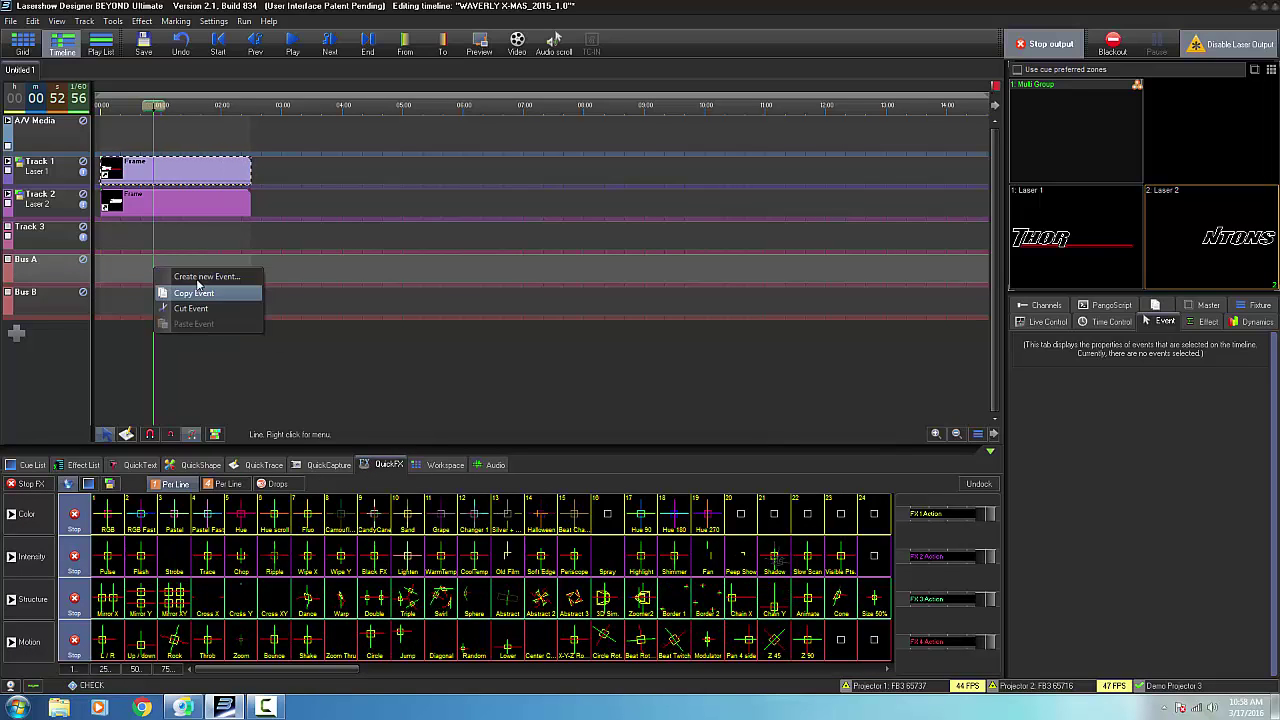
pyautogui.click(181, 259)
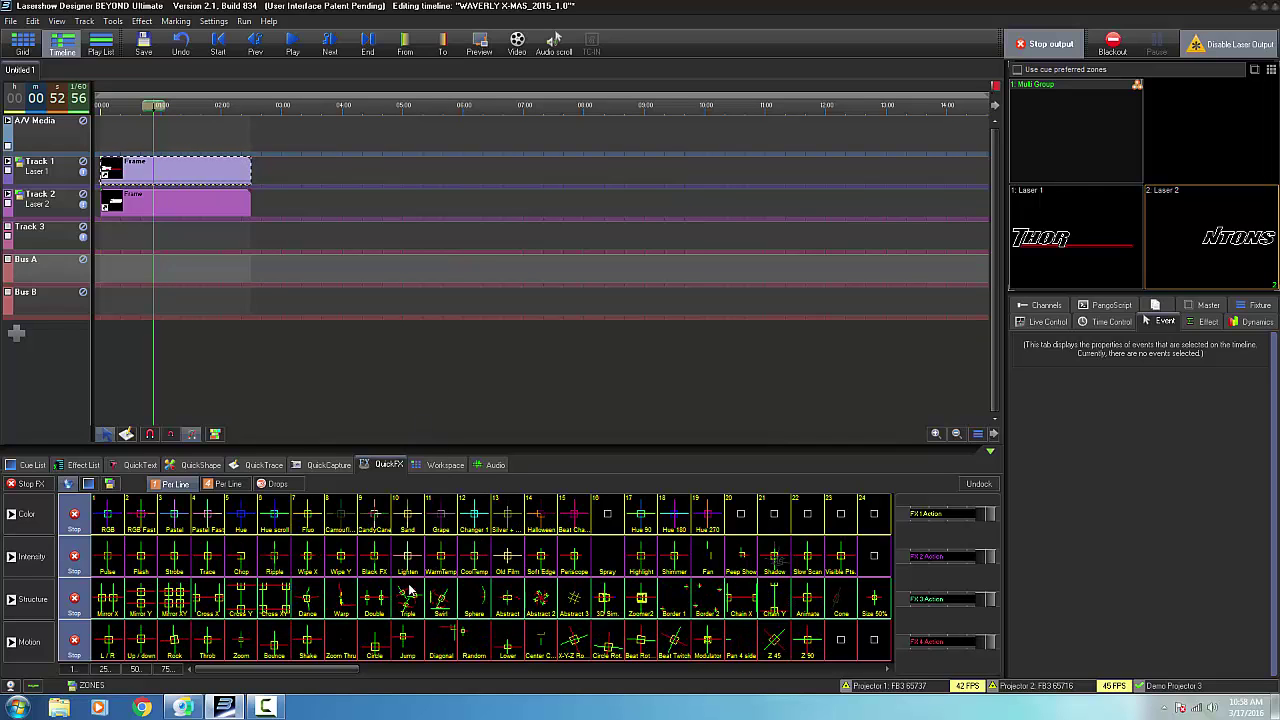
pyautogui.moveTo(318, 598); pyautogui.dragTo(143, 268)
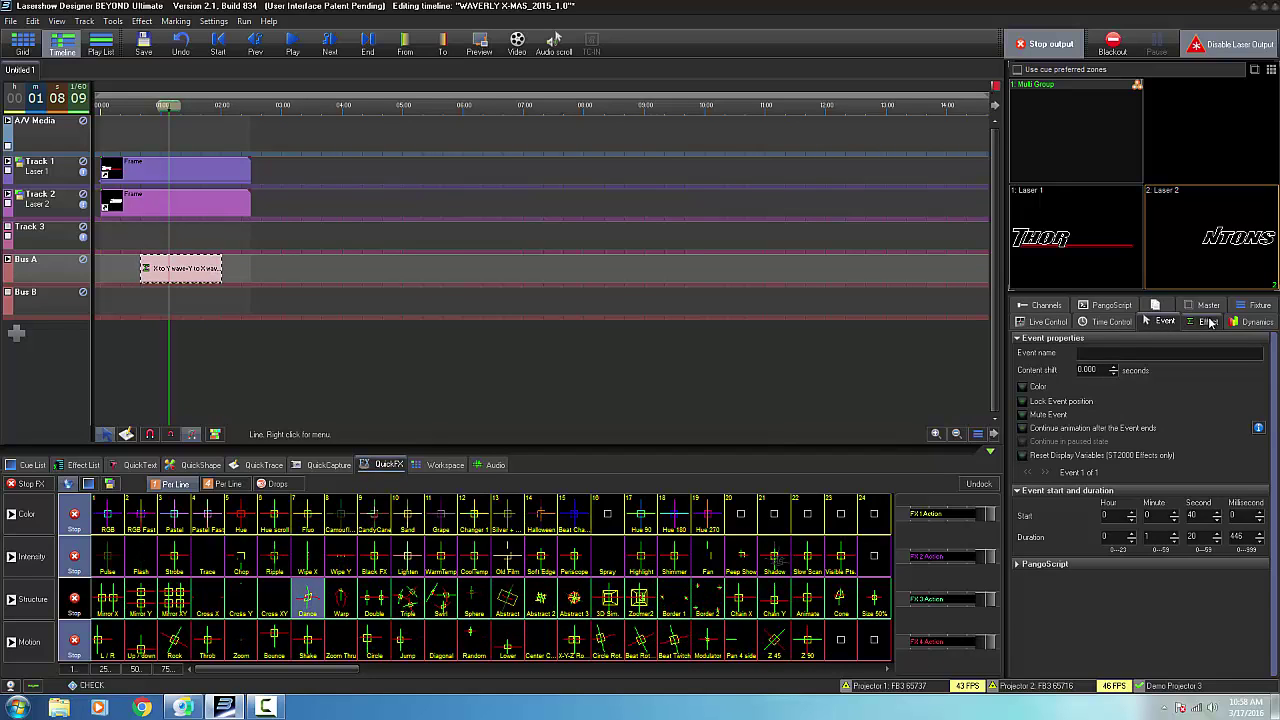
# - Remove the three oscillating effects from the event and move it to start at 00:00
pyautogui.click(1208, 321)
pyautogui.click(1112, 357)
pyautogui.click(1112, 357)
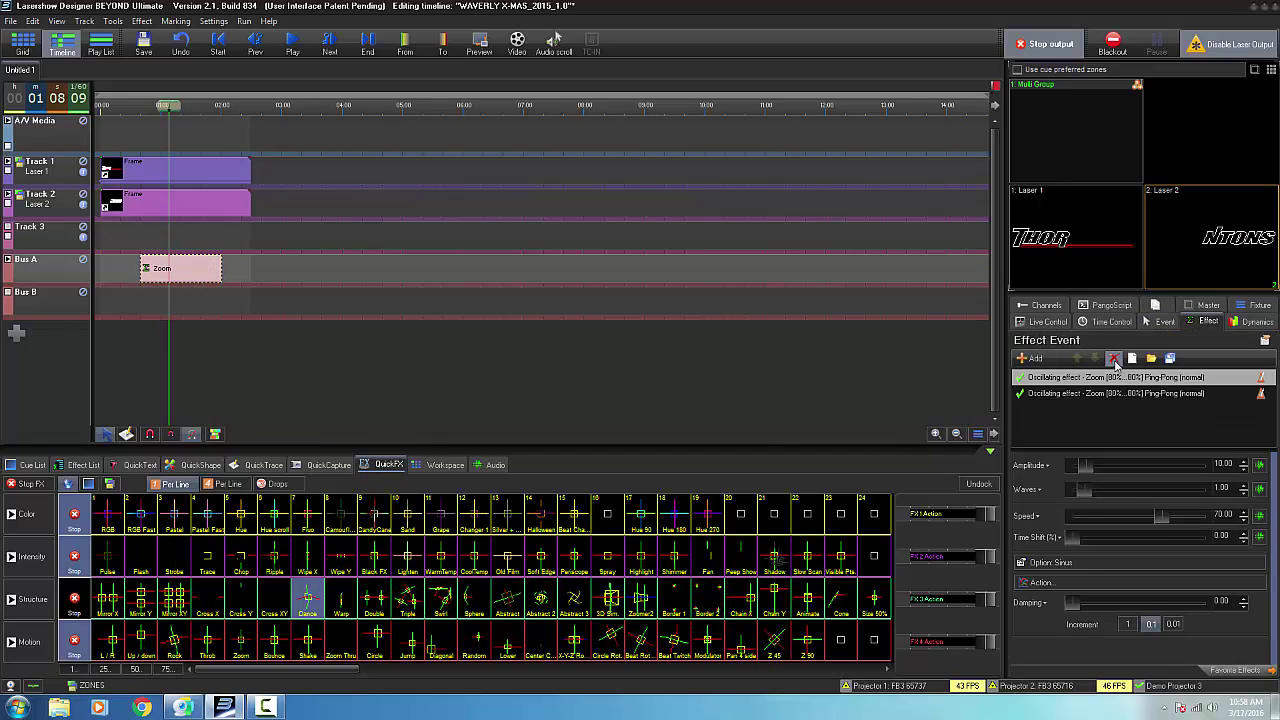
pyautogui.click(1112, 357)
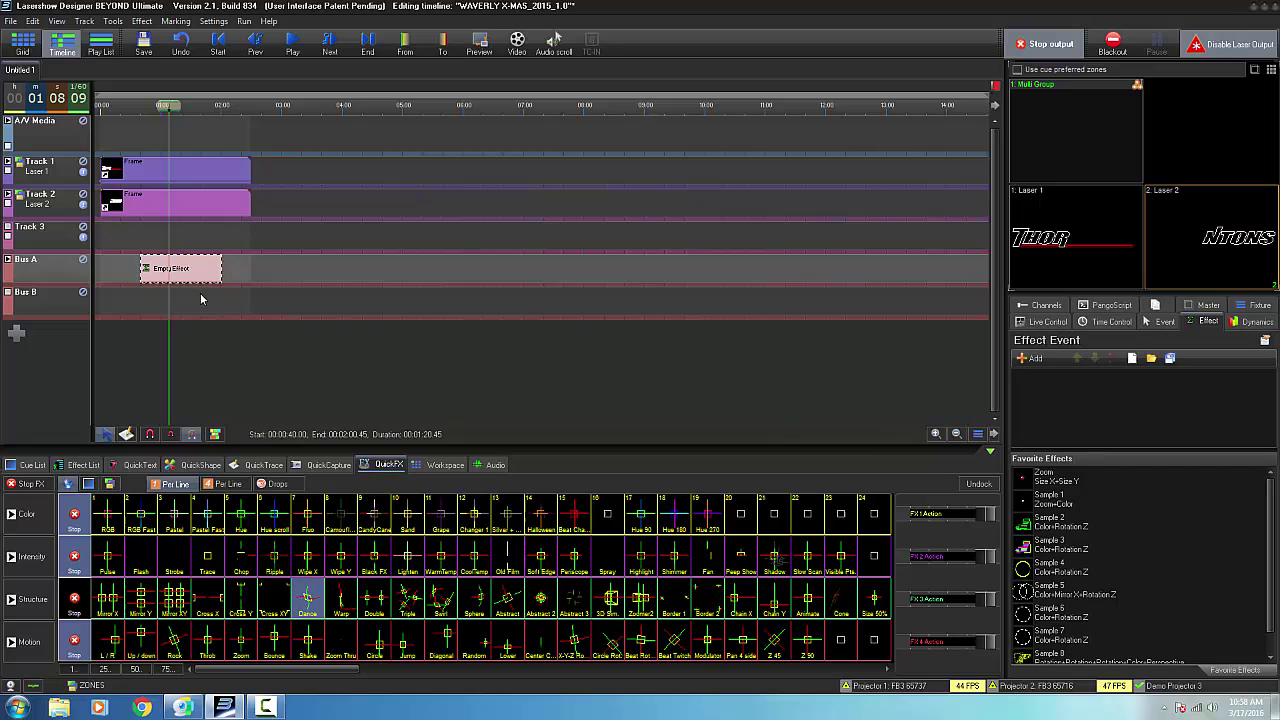
pyautogui.moveTo(173, 266); pyautogui.dragTo(133, 263)
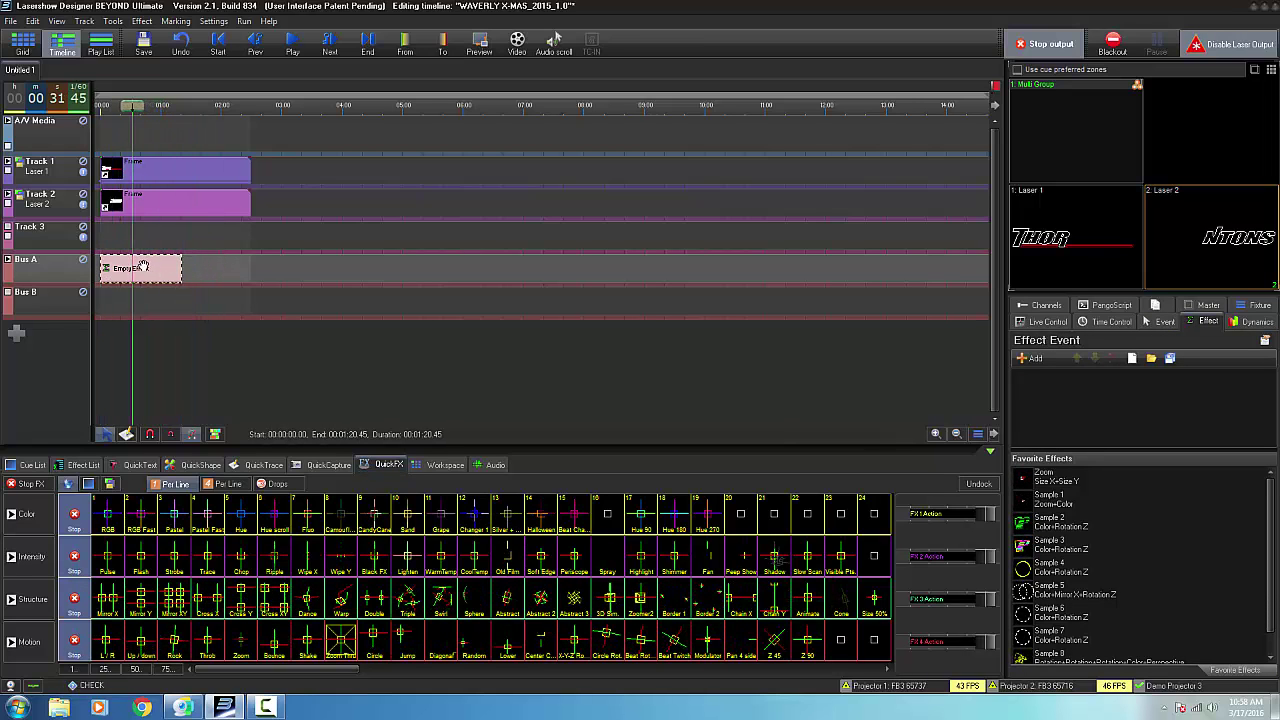
# - Add a Key effect > Size to the bus event and set it to end at 01:21.40
pyautogui.click(1047, 362)
pyautogui.moveTo(1062, 397)
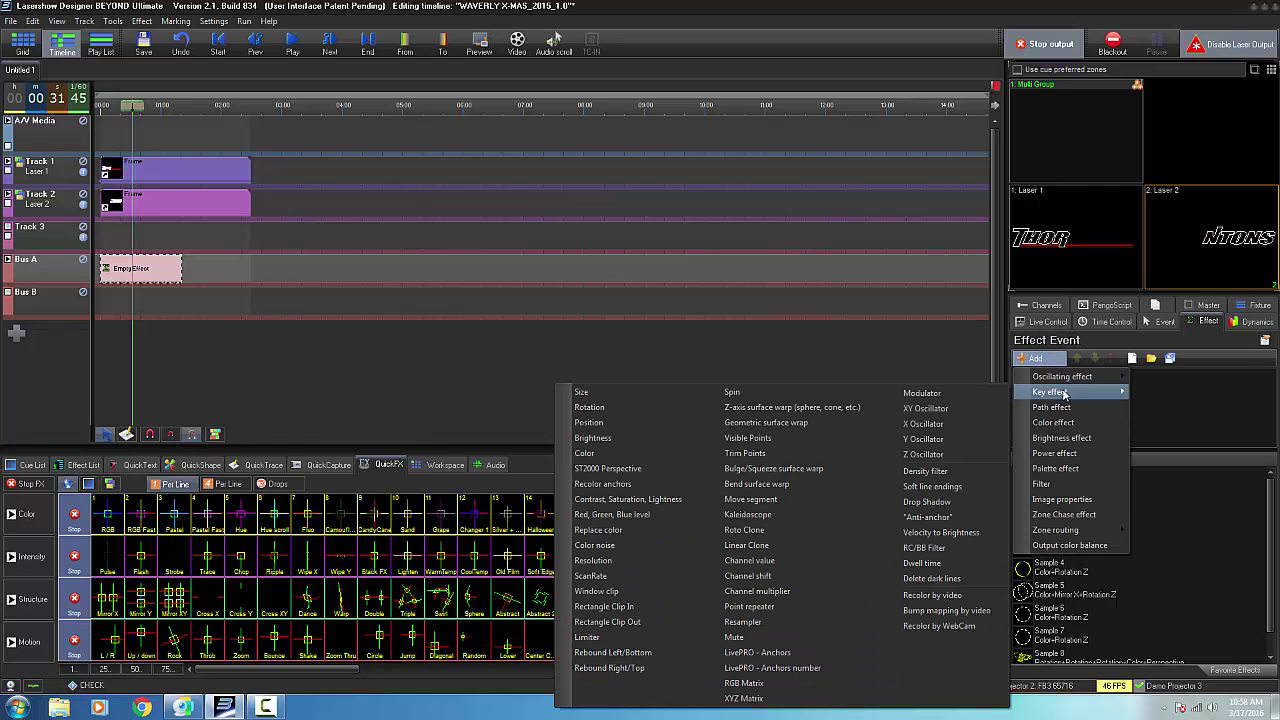
pyautogui.click(624, 390)
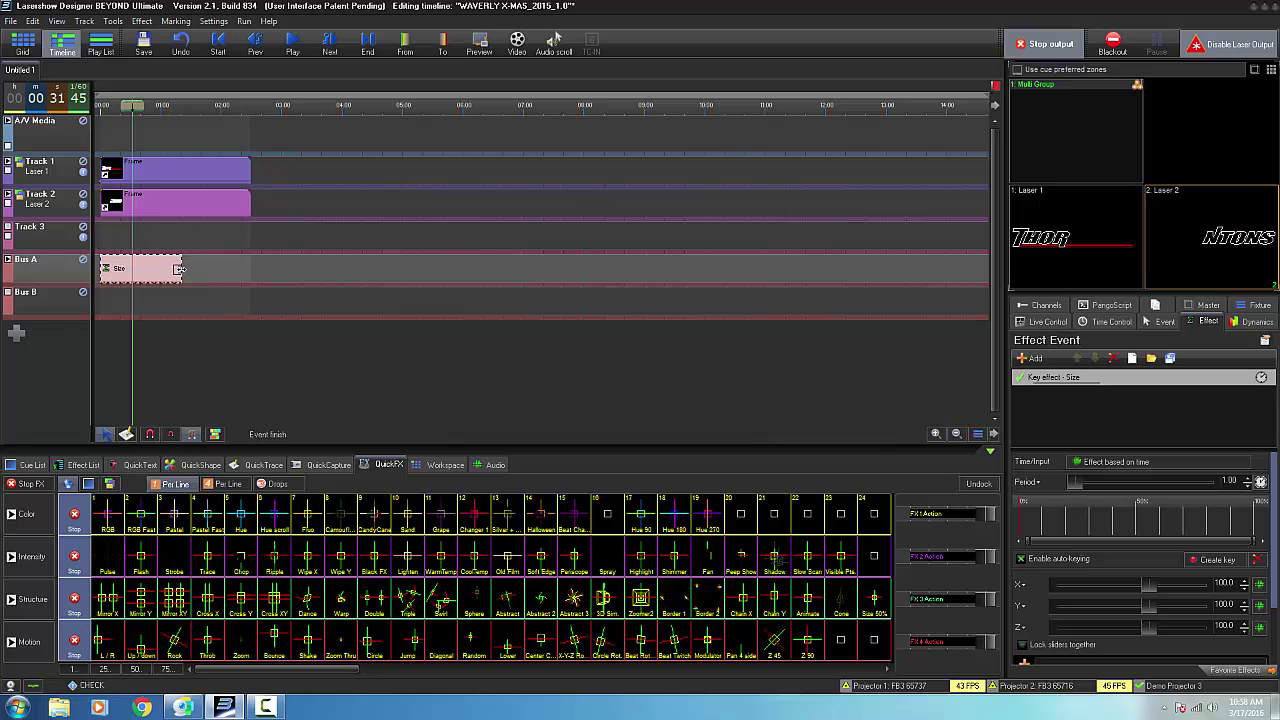
pyautogui.moveTo(181, 268)
pyautogui.mouseDown()
pyautogui.moveTo(245, 270)
pyautogui.moveTo(183, 270)
pyautogui.mouseUp()
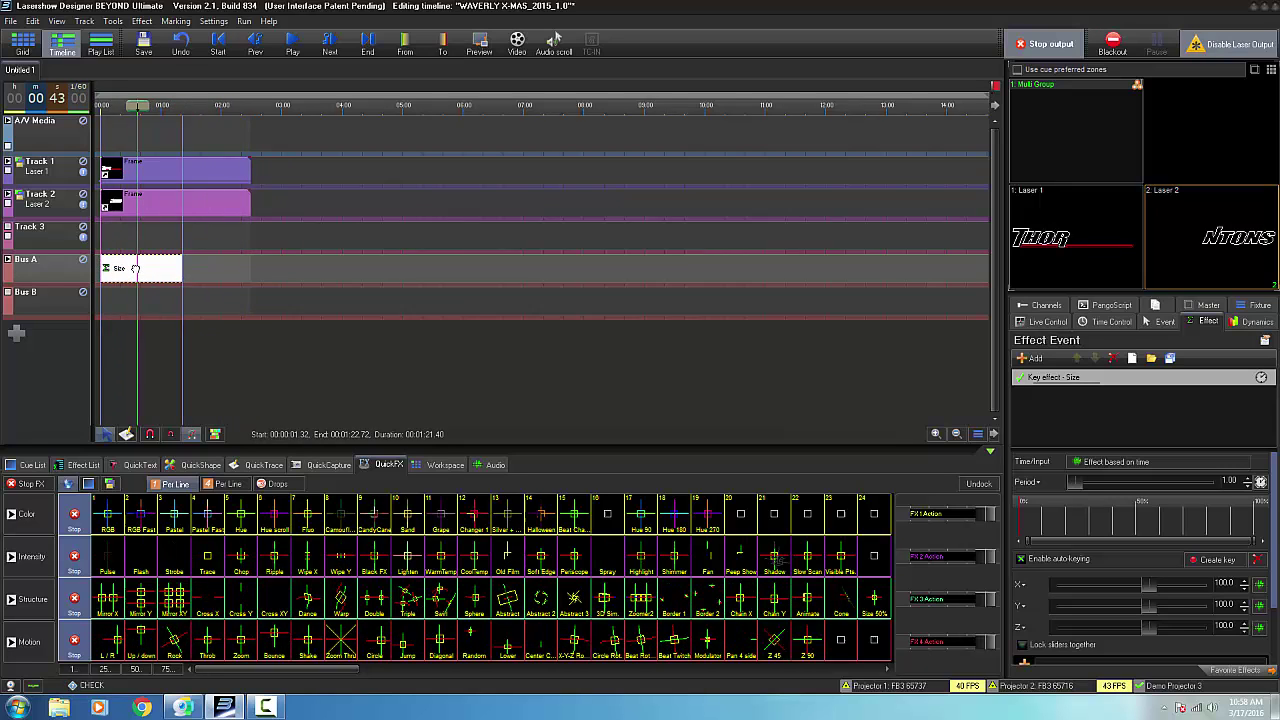
pyautogui.click(128, 262)
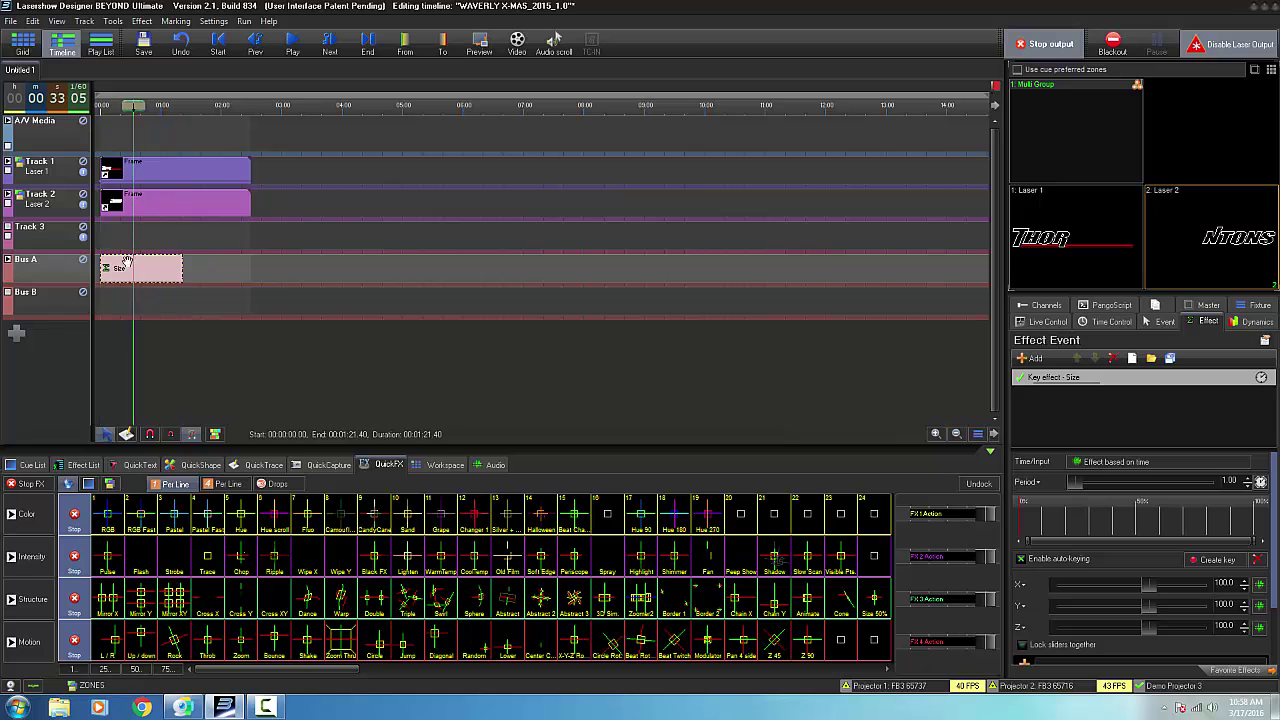
# - Let Bus A and Bus B both control Track 1 in its Bus settings
pyautogui.rightClick(61, 174)
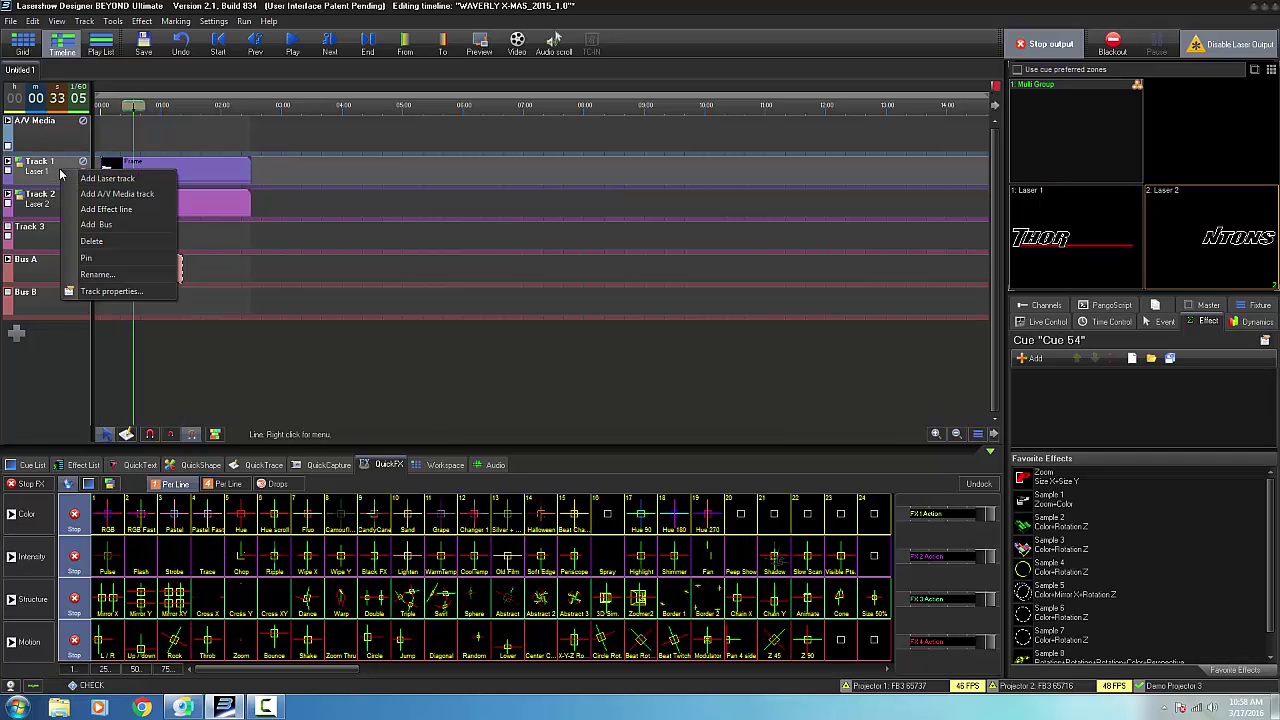
pyautogui.click(103, 292)
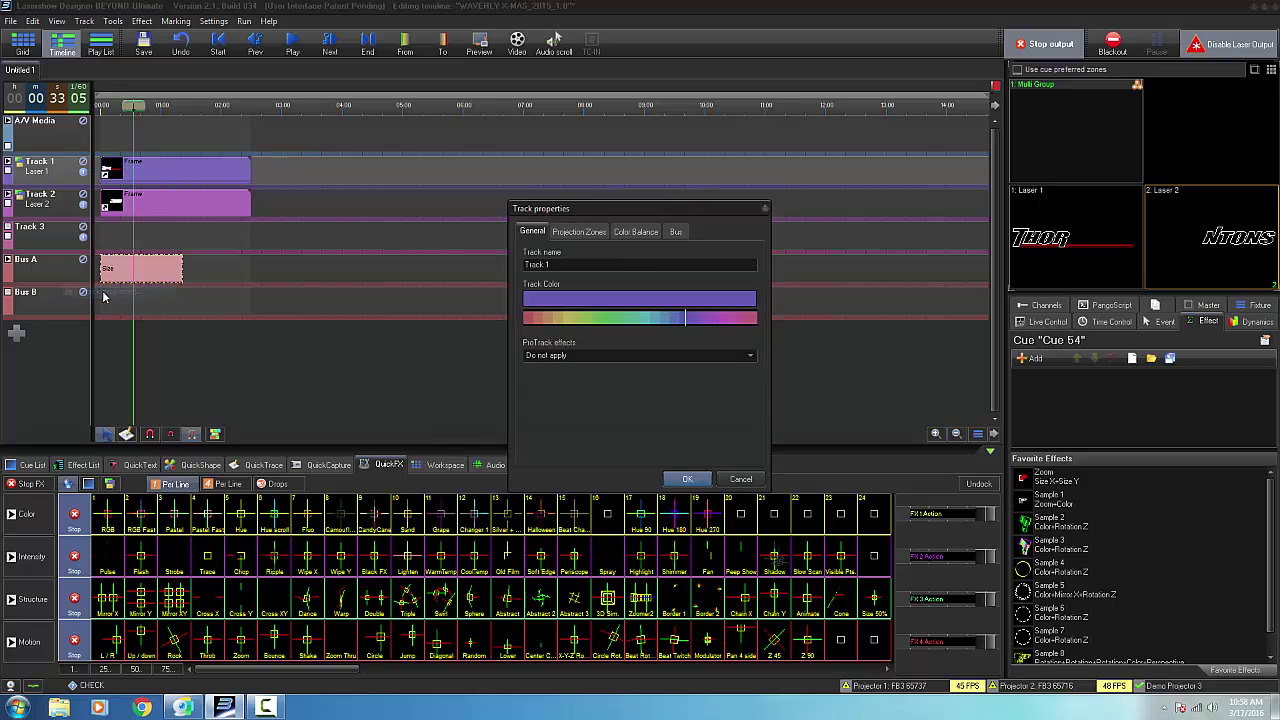
pyautogui.click(675, 232)
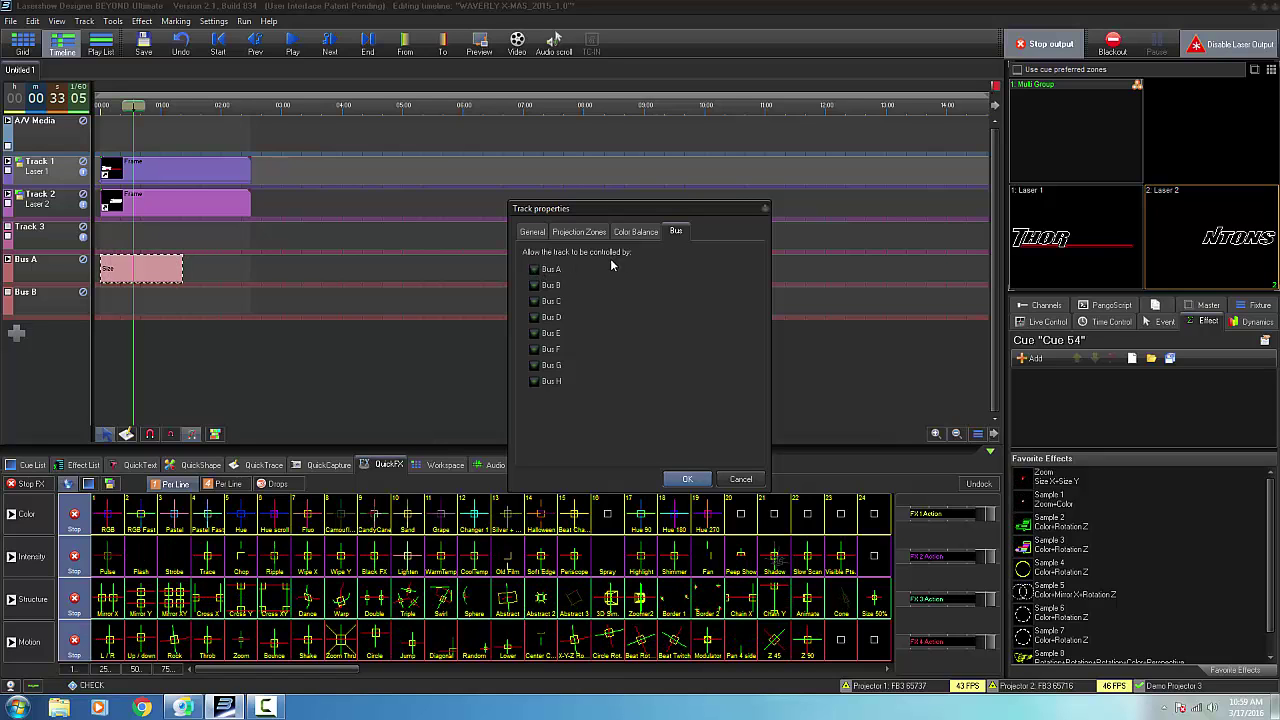
pyautogui.click(536, 270)
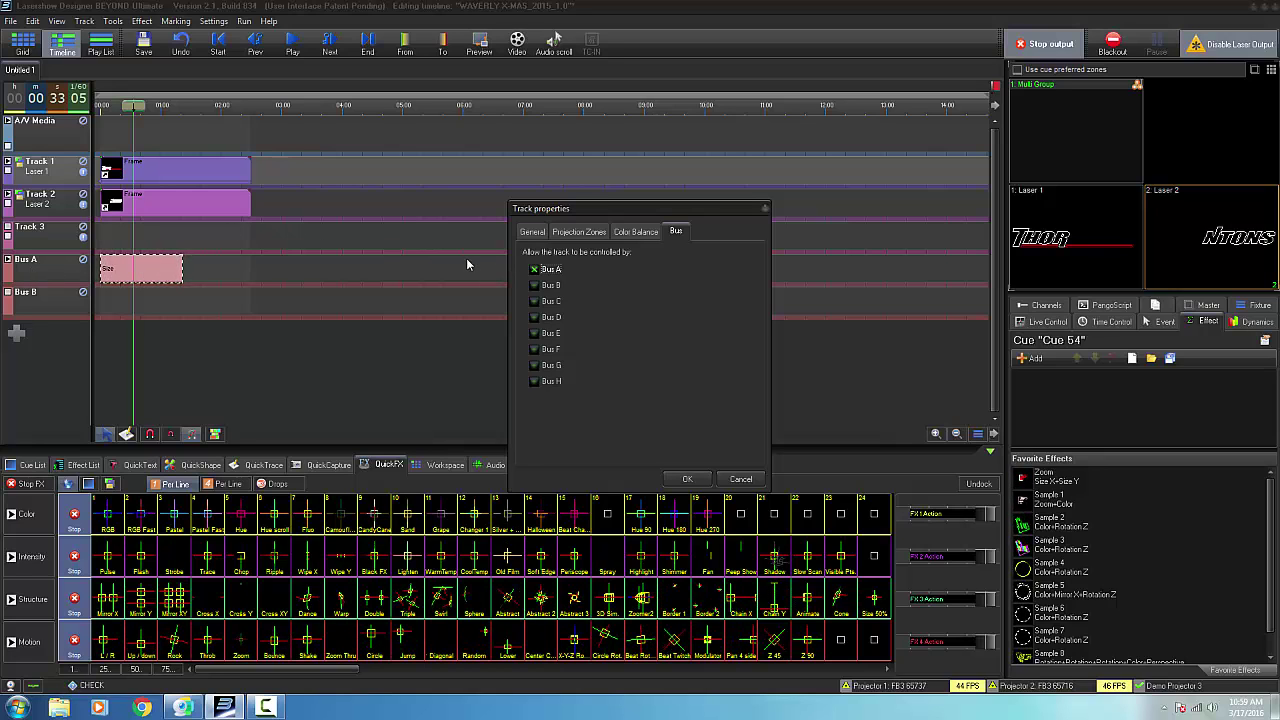
pyautogui.click(533, 285)
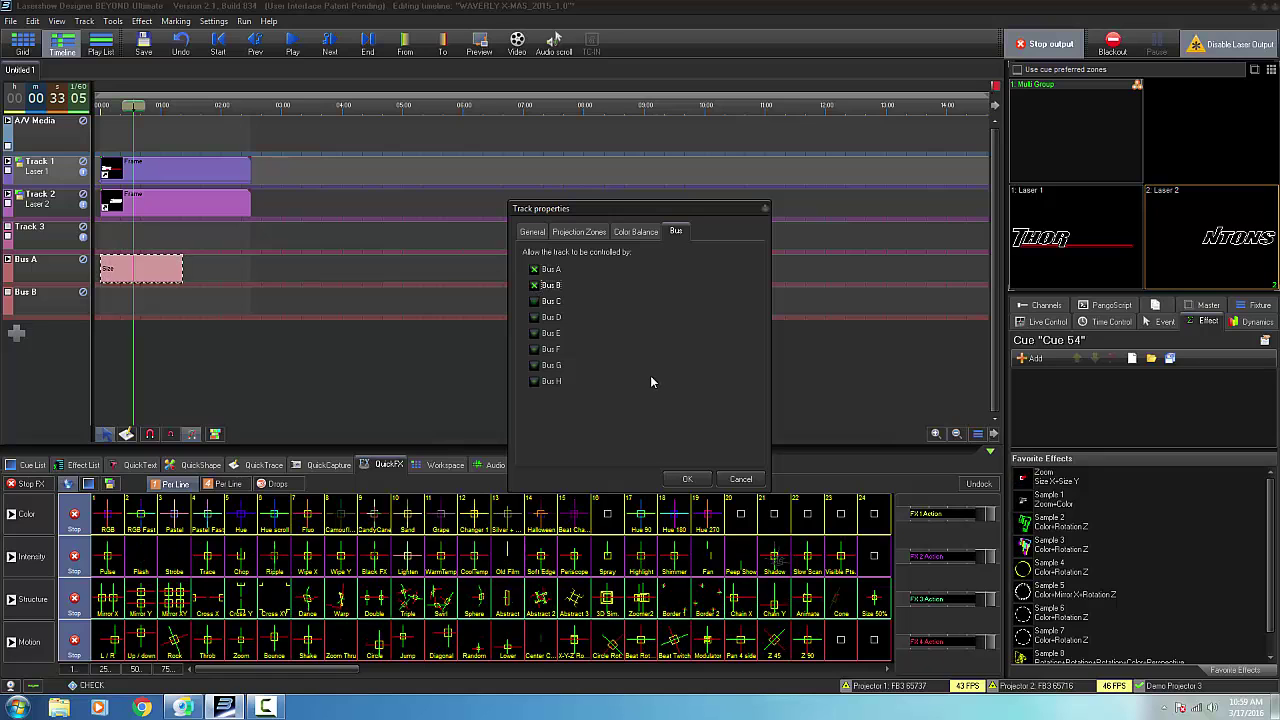
pyautogui.click(690, 479)
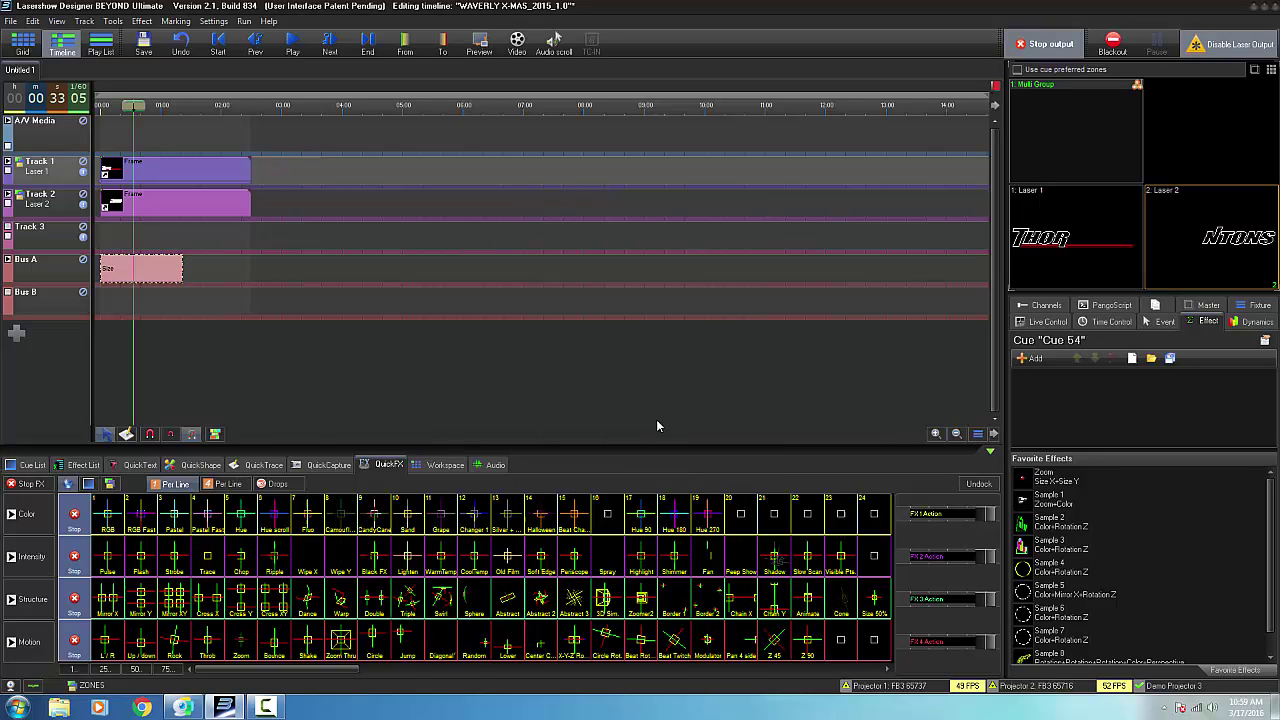
# - Let Bus A and Bus B both control Track 2 in its Bus settings
pyautogui.rightClick(46, 204)
pyautogui.click(70, 321)
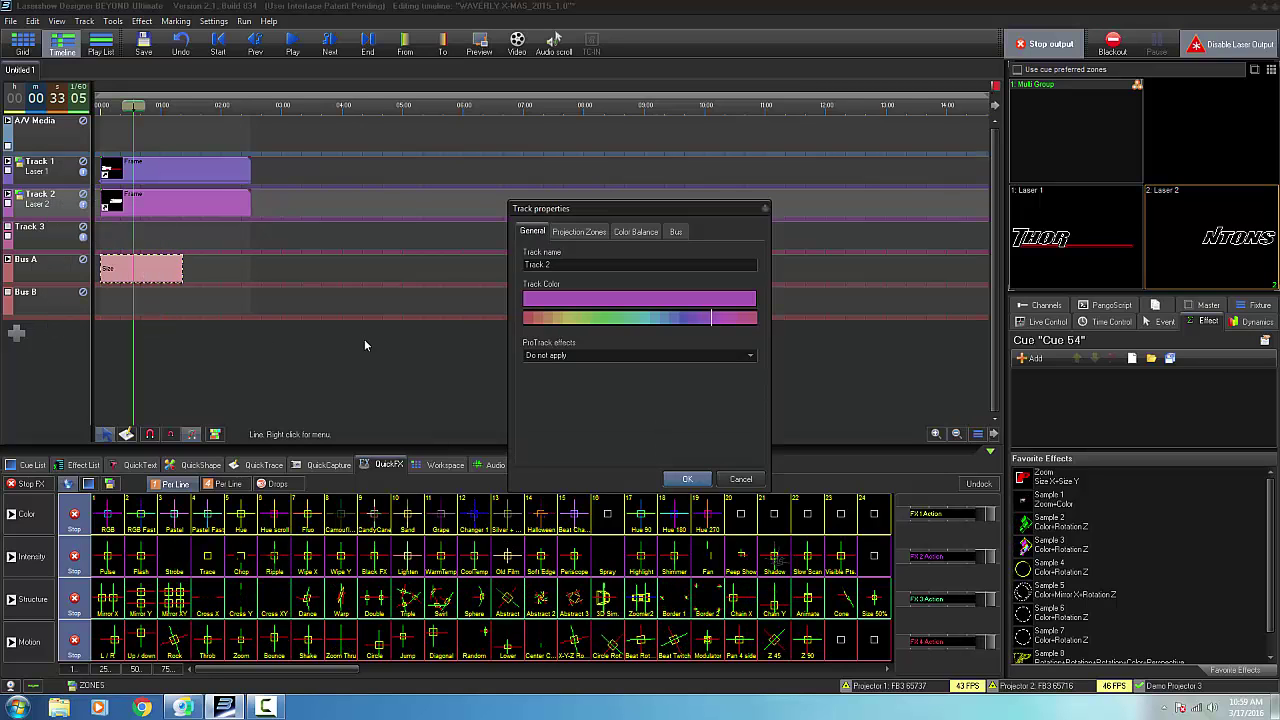
pyautogui.click(675, 232)
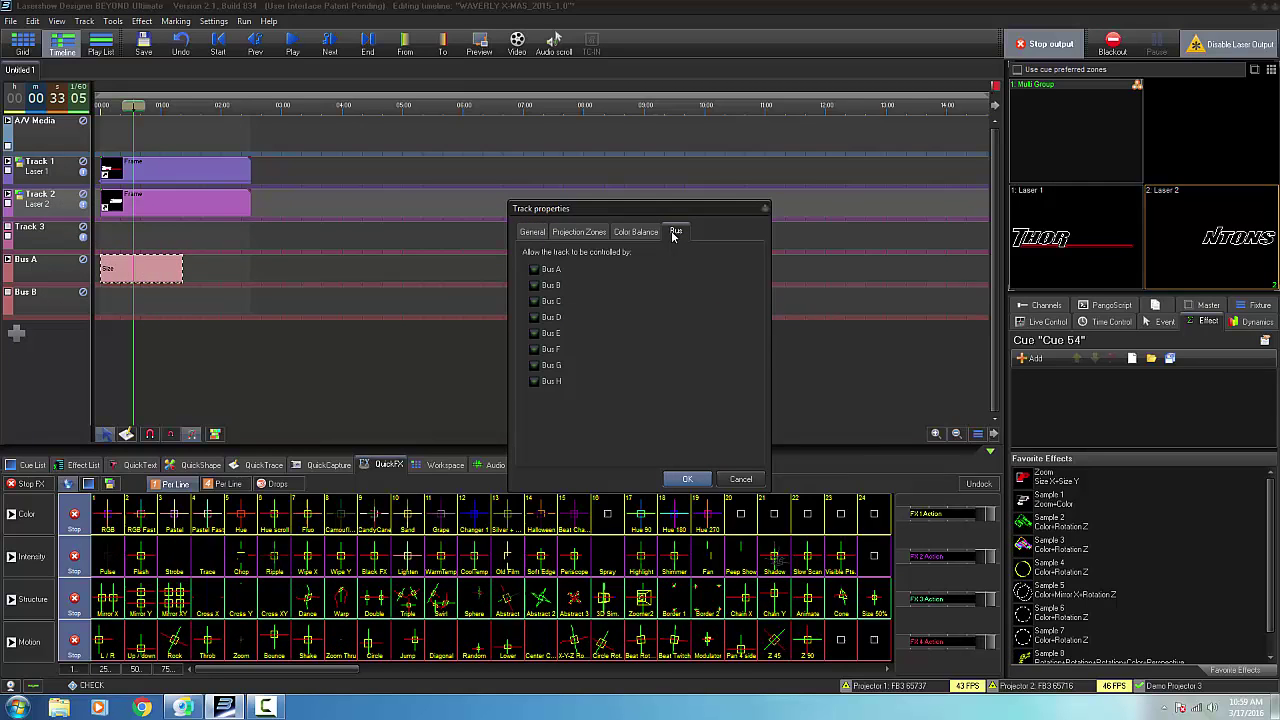
pyautogui.click(533, 269)
pyautogui.click(533, 285)
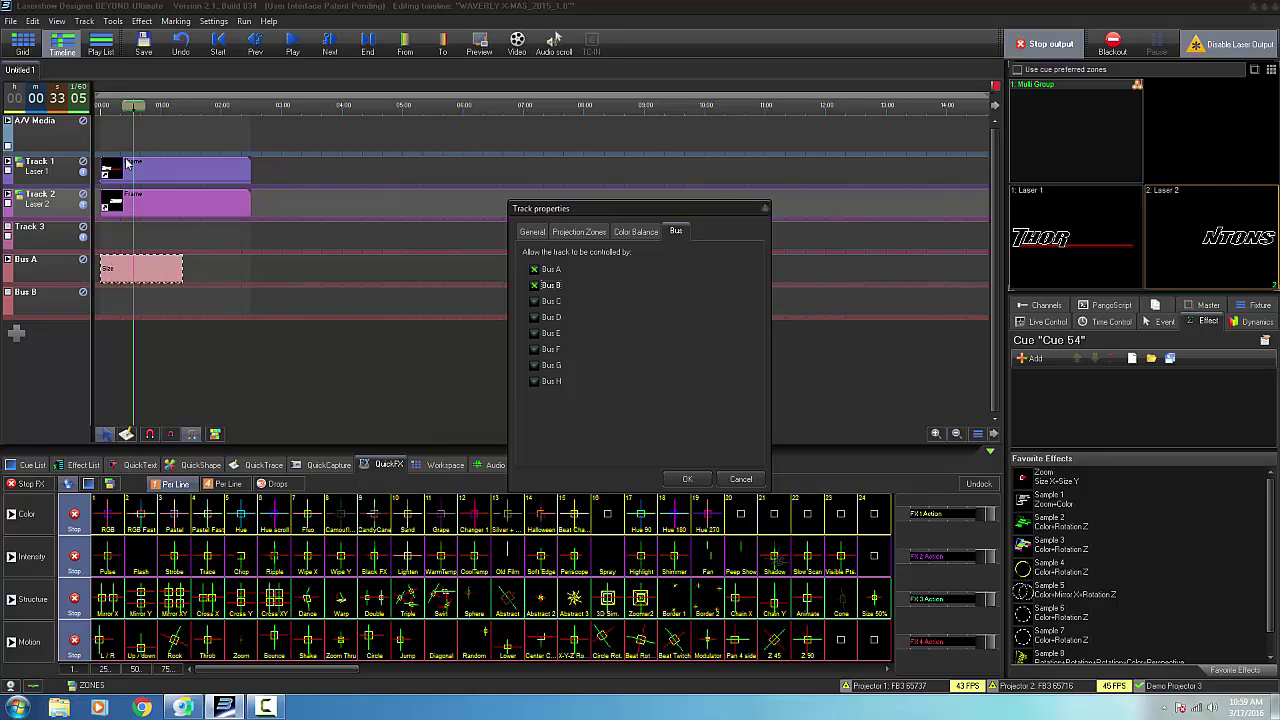
pyautogui.click(687, 479)
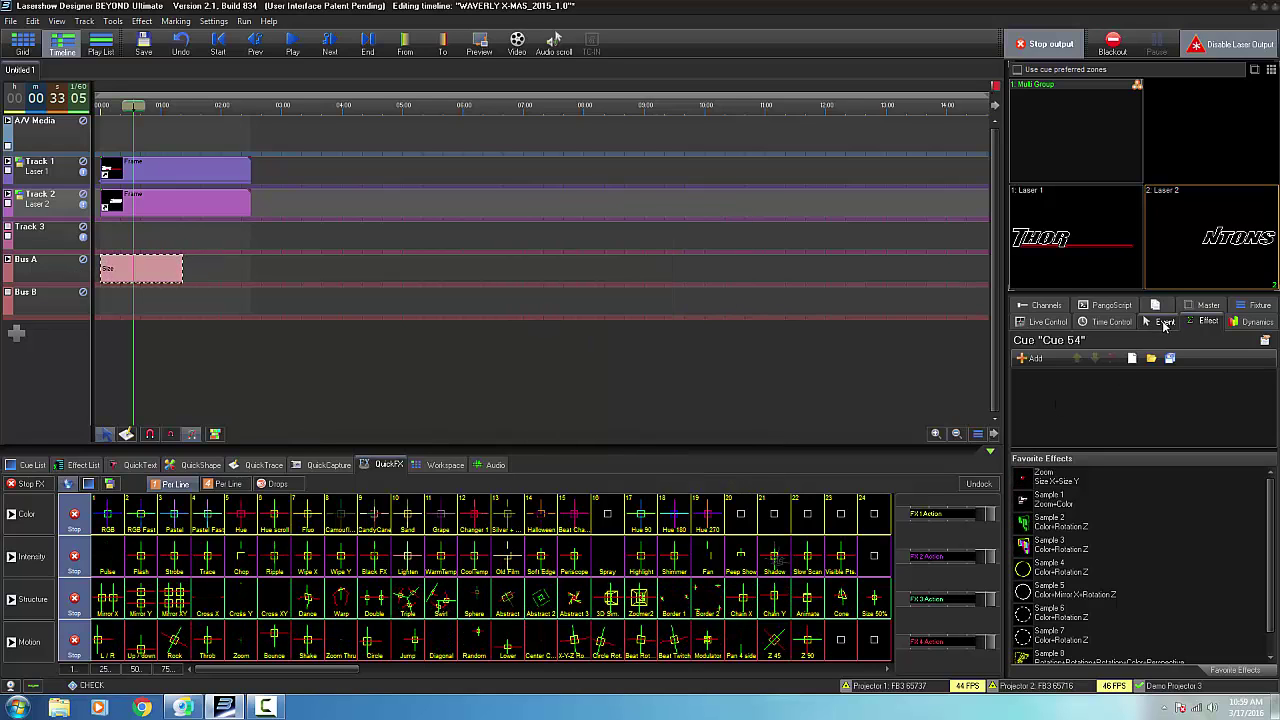
# - Set the Bus A Size event's X to 80.7 and Y to 166.8
pyautogui.click(155, 266)
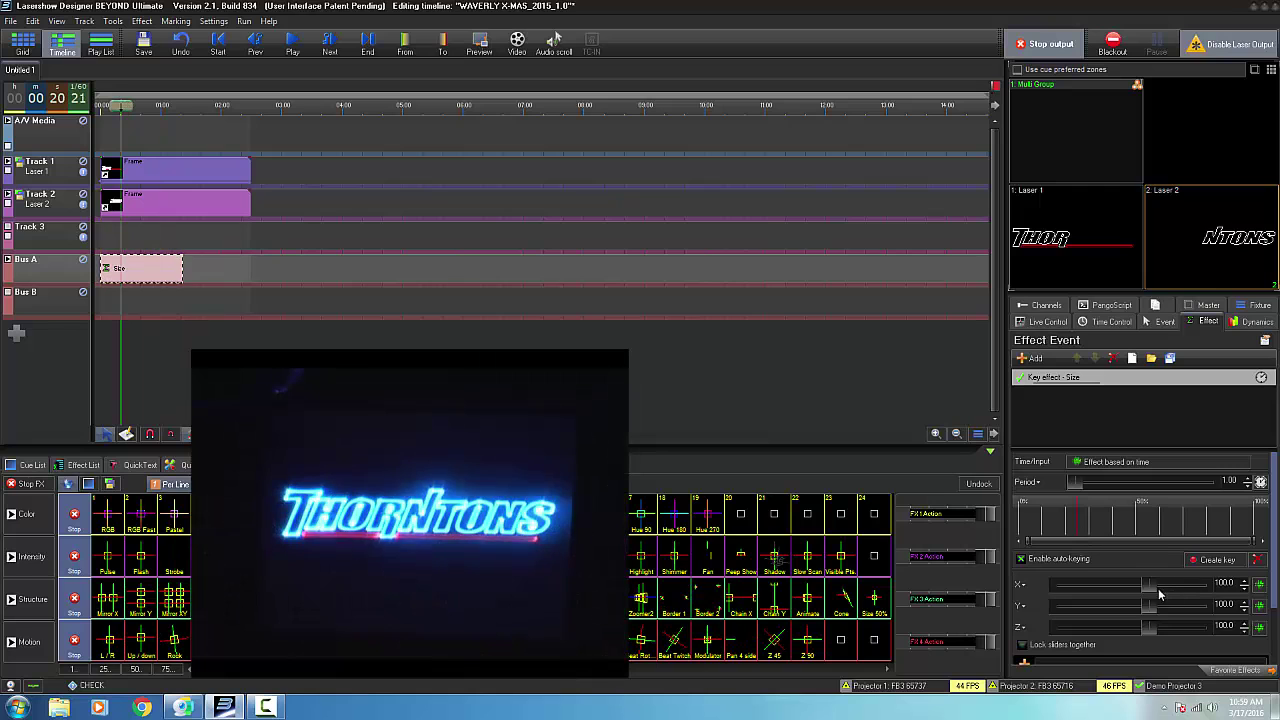
pyautogui.moveTo(1153, 586)
pyautogui.mouseDown()
pyautogui.moveTo(1164, 590)
pyautogui.moveTo(1142, 591)
pyautogui.moveTo(1148, 607)
pyautogui.moveTo(1162, 604)
pyautogui.mouseUp()
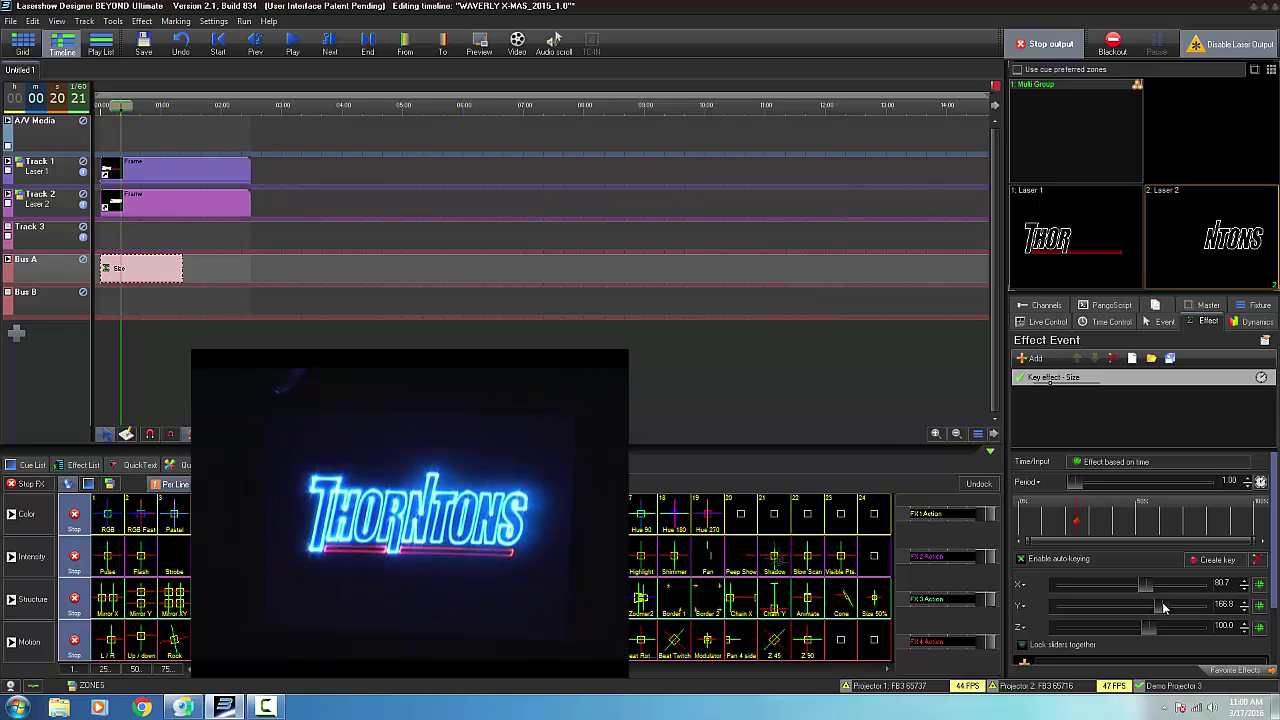
pyautogui.click(8, 162)
pyautogui.click(9, 270)
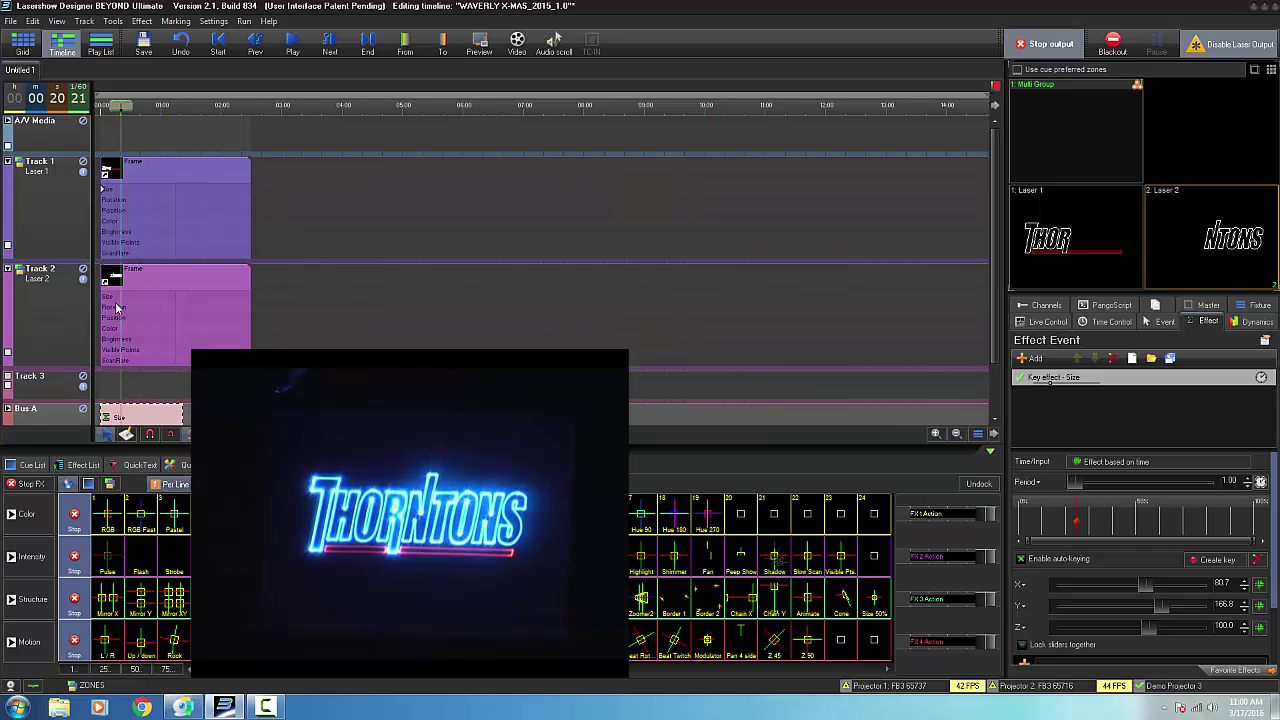
pyautogui.click(8, 162)
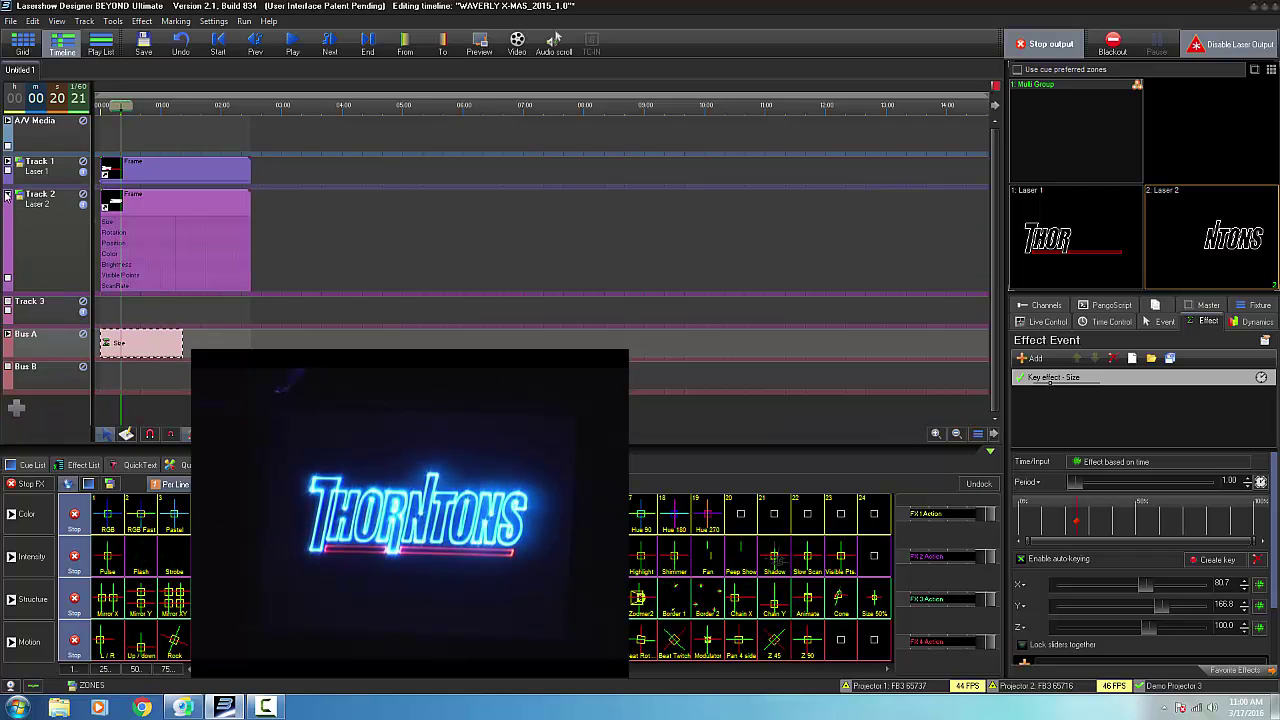
pyautogui.click(8, 195)
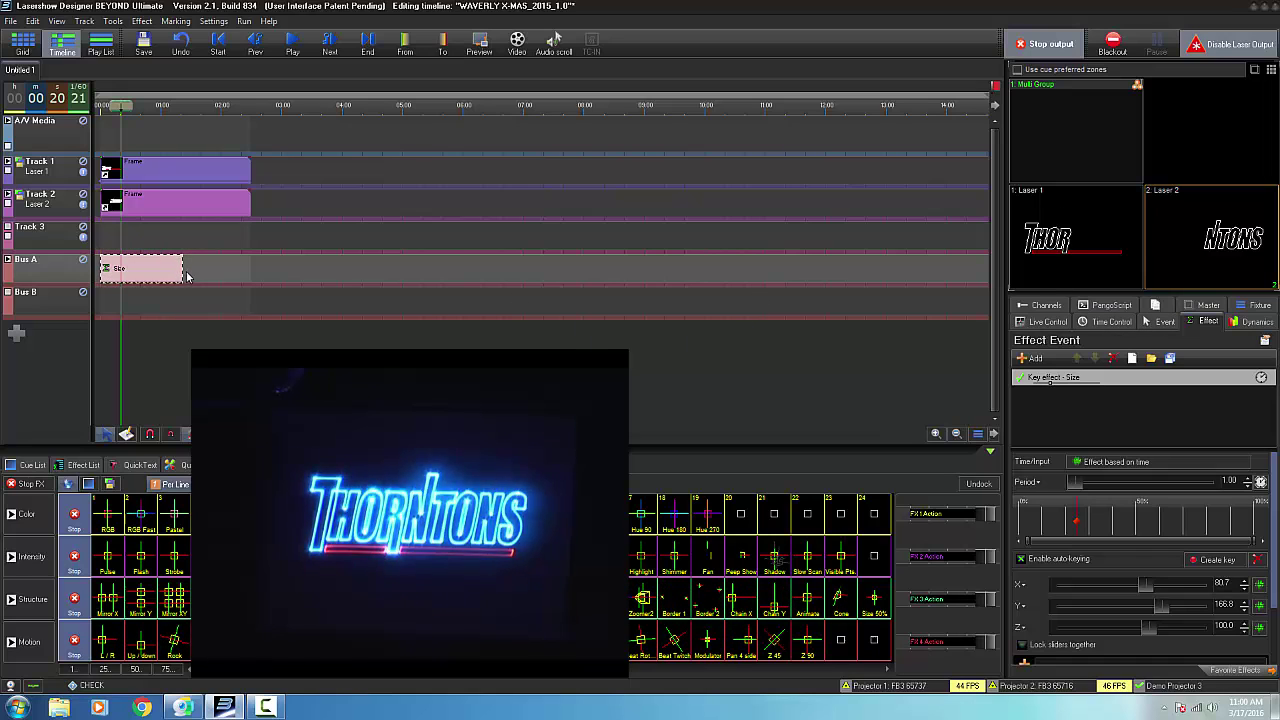
# - Move the size key to the effect's start and scrub to about 25 s to preview
pyautogui.moveTo(117, 105)
pyautogui.mouseDown()
pyautogui.moveTo(141, 105)
pyautogui.moveTo(97, 104)
pyautogui.mouseUp()
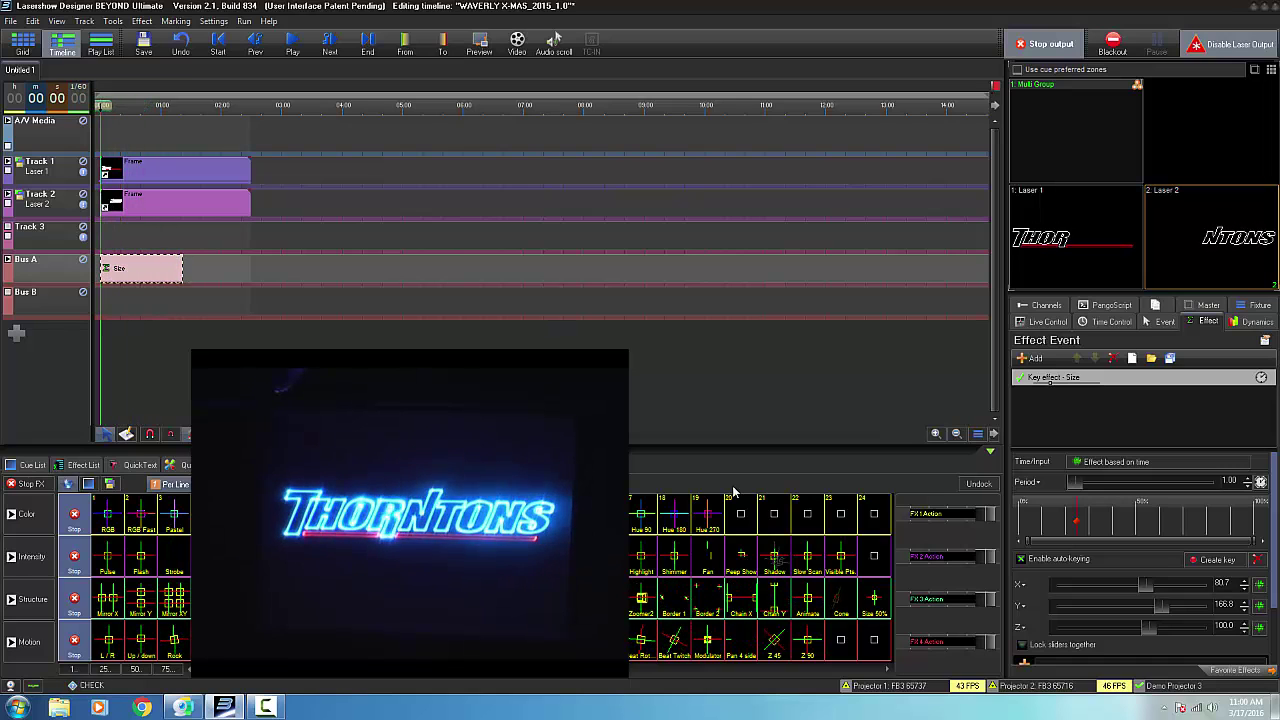
pyautogui.click(1074, 524)
pyautogui.moveTo(1074, 524); pyautogui.dragTo(1010, 524)
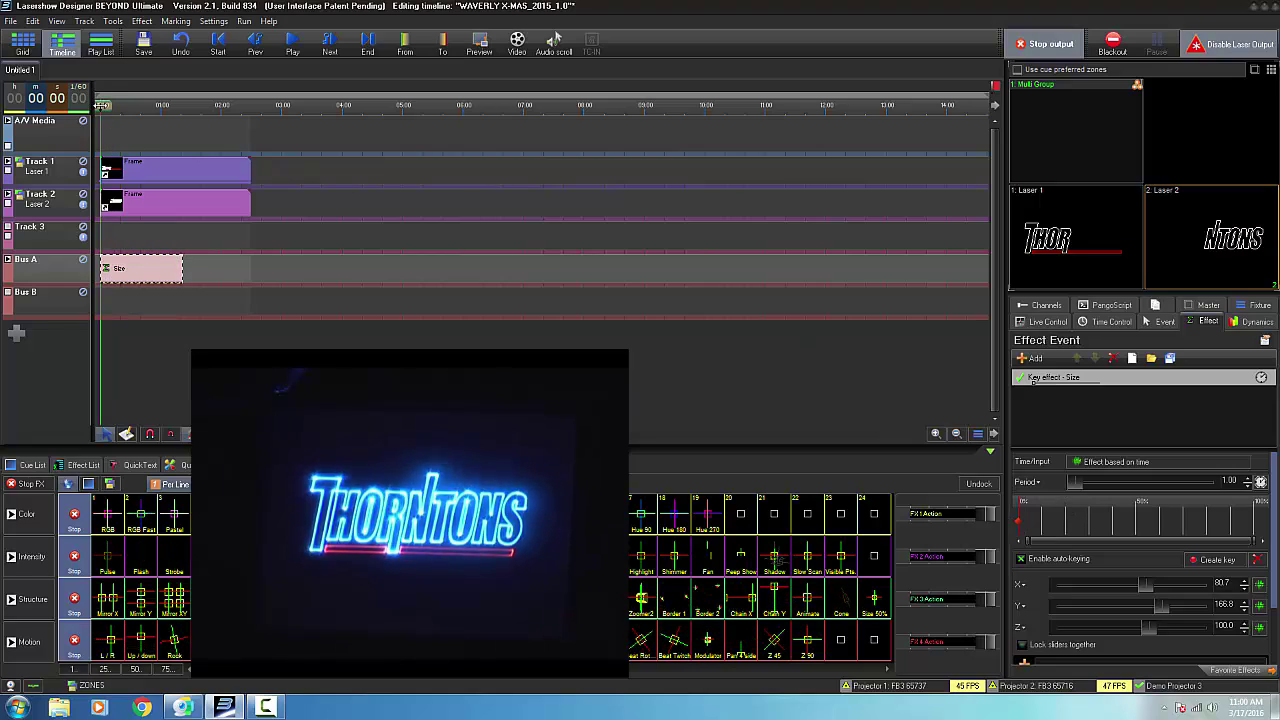
pyautogui.moveTo(102, 104); pyautogui.dragTo(126, 105)
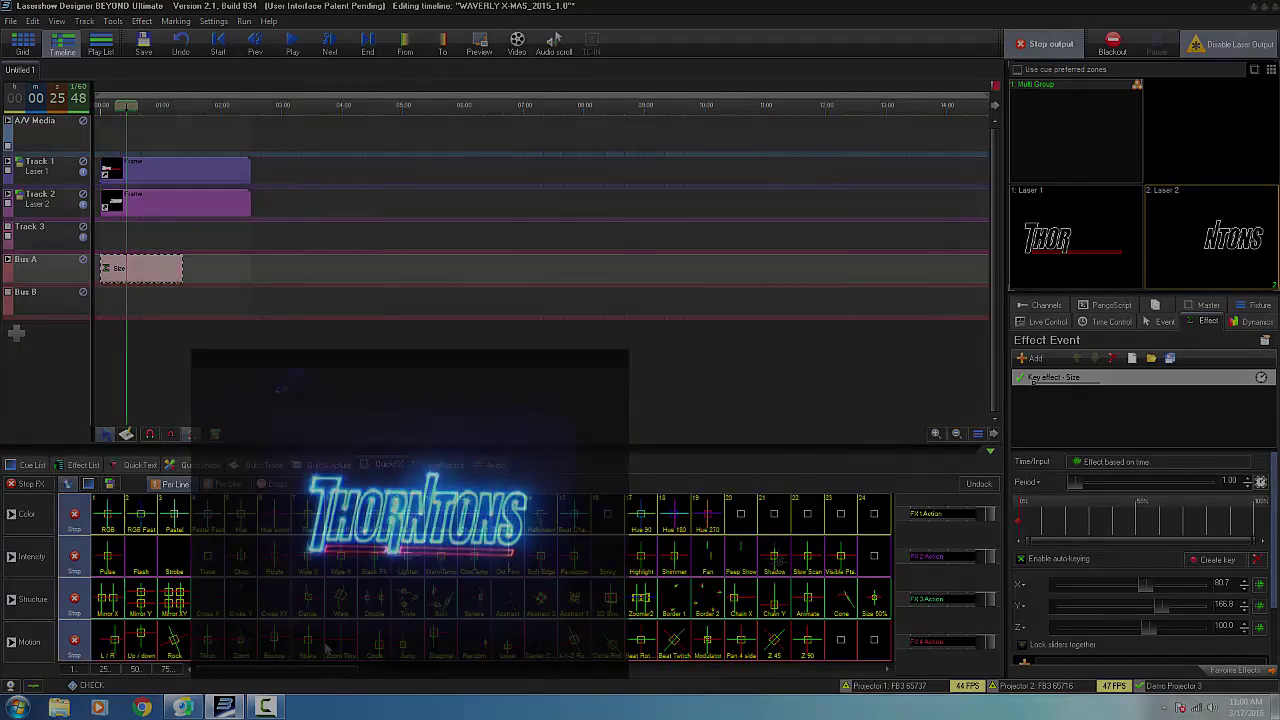